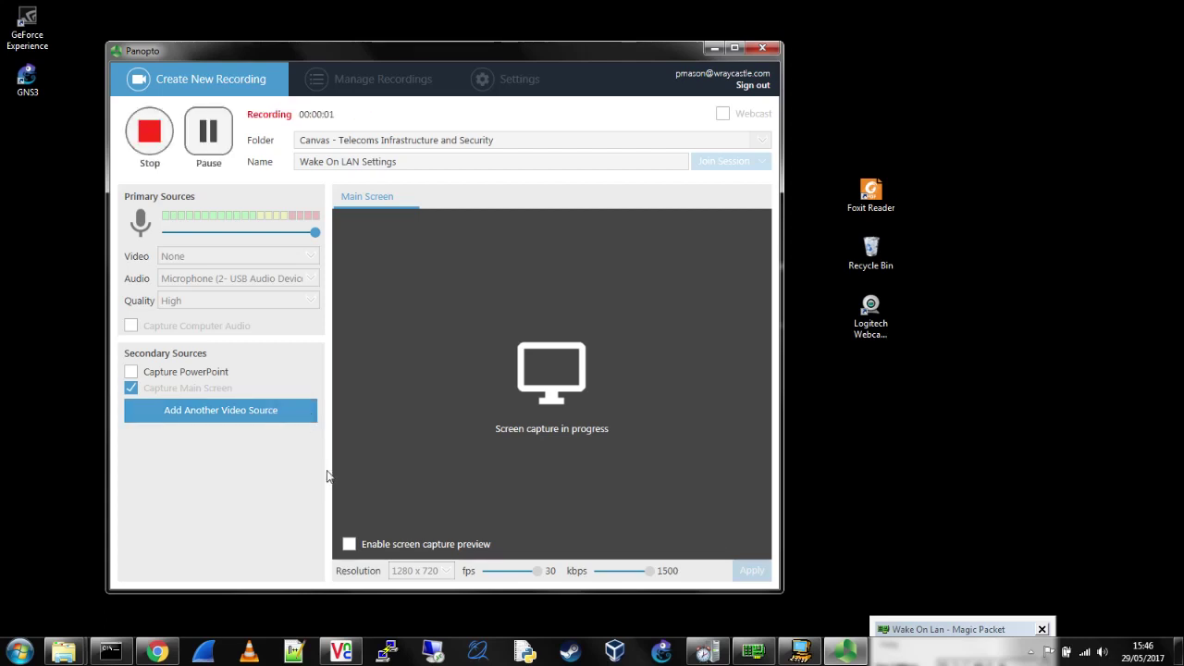
Switch to the VNC Viewer session of WRAYCASTLE-PC3 and show it full screen.
{"action": "mouse_move", "coordinate": [352, 656]}
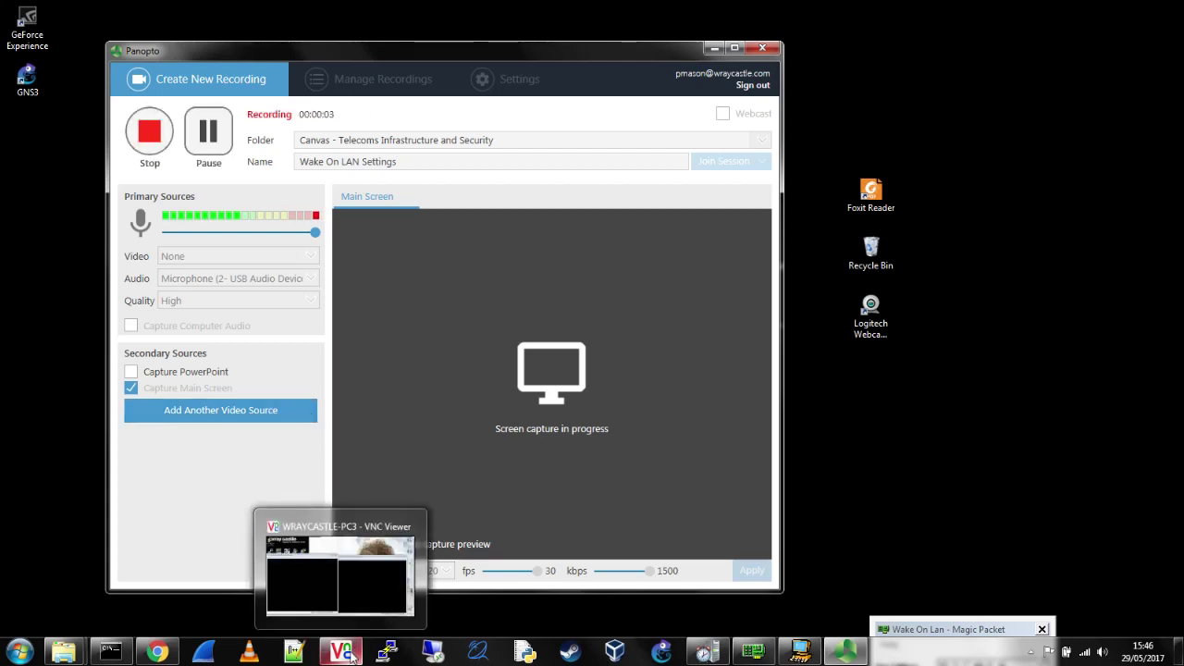
{"action": "left_click", "coordinate": [351, 656]}
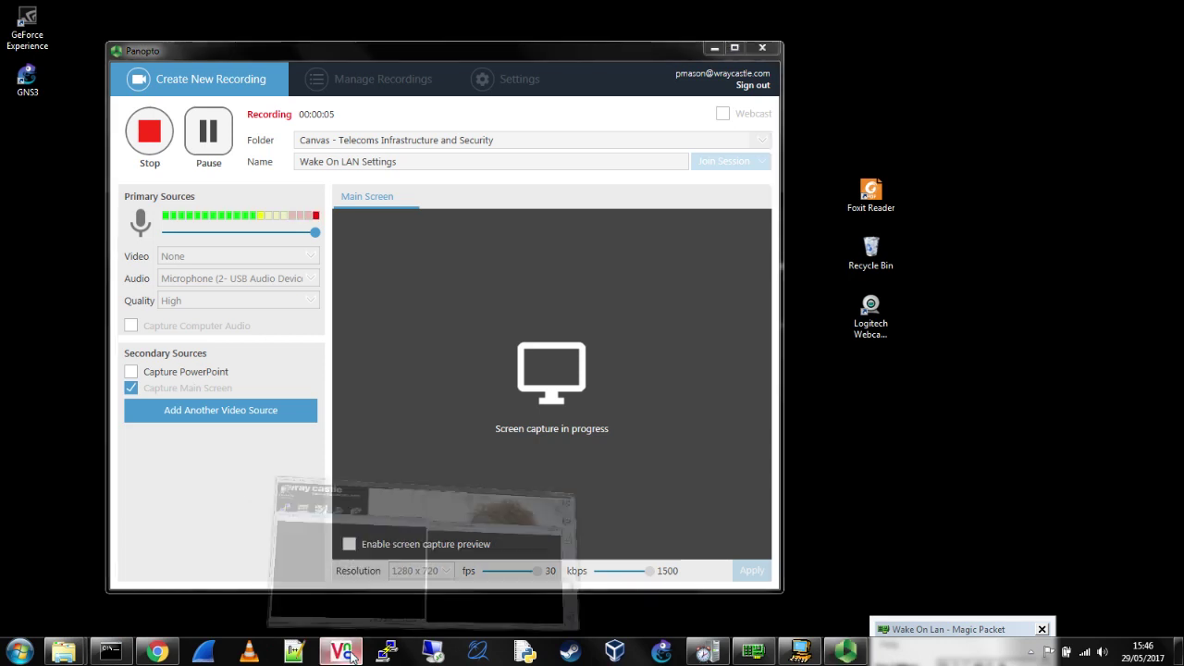
{"action": "mouse_move", "coordinate": [577, 74]}
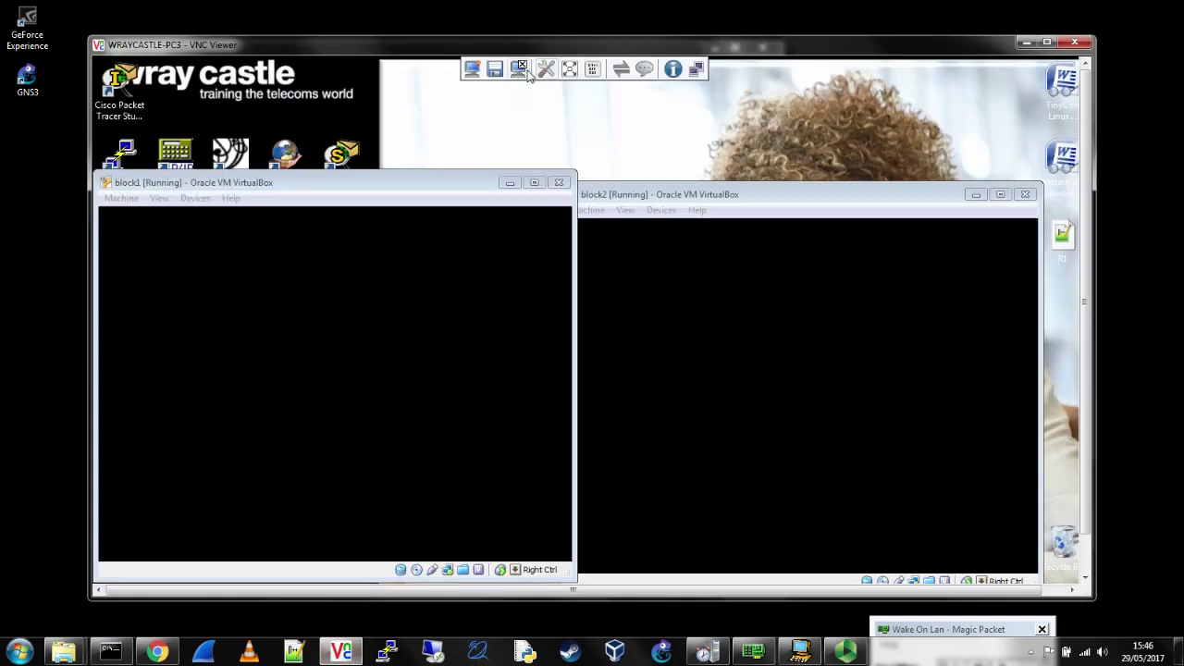
{"action": "left_click", "coordinate": [569, 70]}
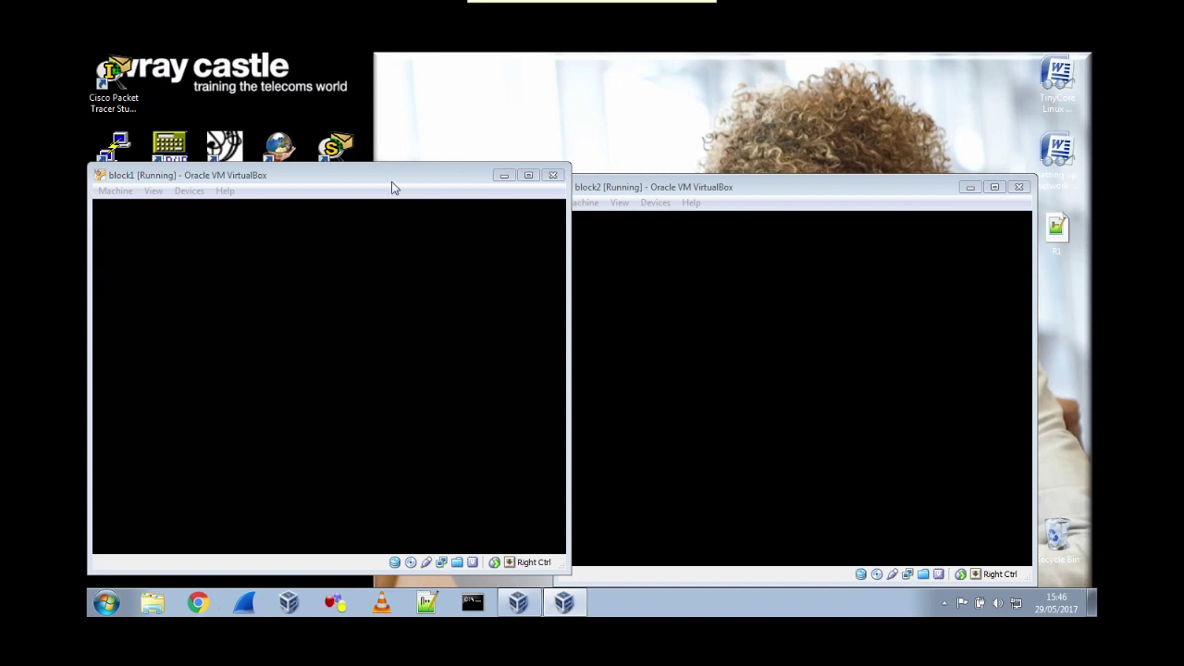
Clear the block1 and block2 virtual machine windows away to show the remote desktop.
{"action": "left_click_drag", "start_coordinate": [391, 188], "coordinate": [717, 113]}
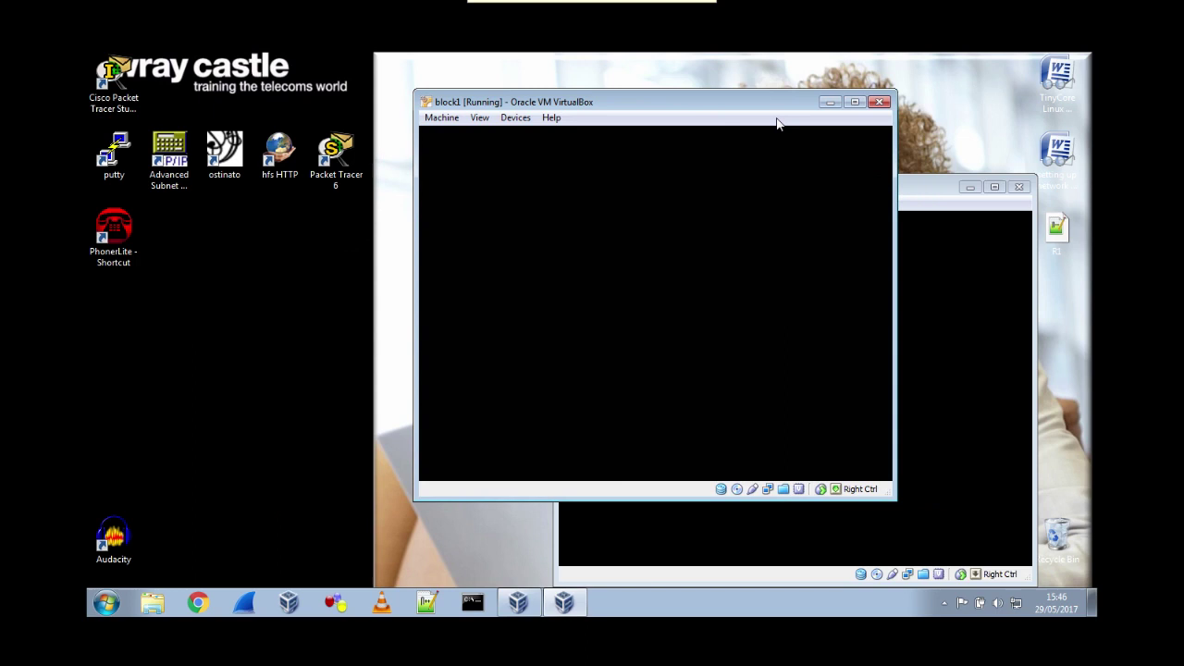
{"action": "left_click", "coordinate": [830, 102]}
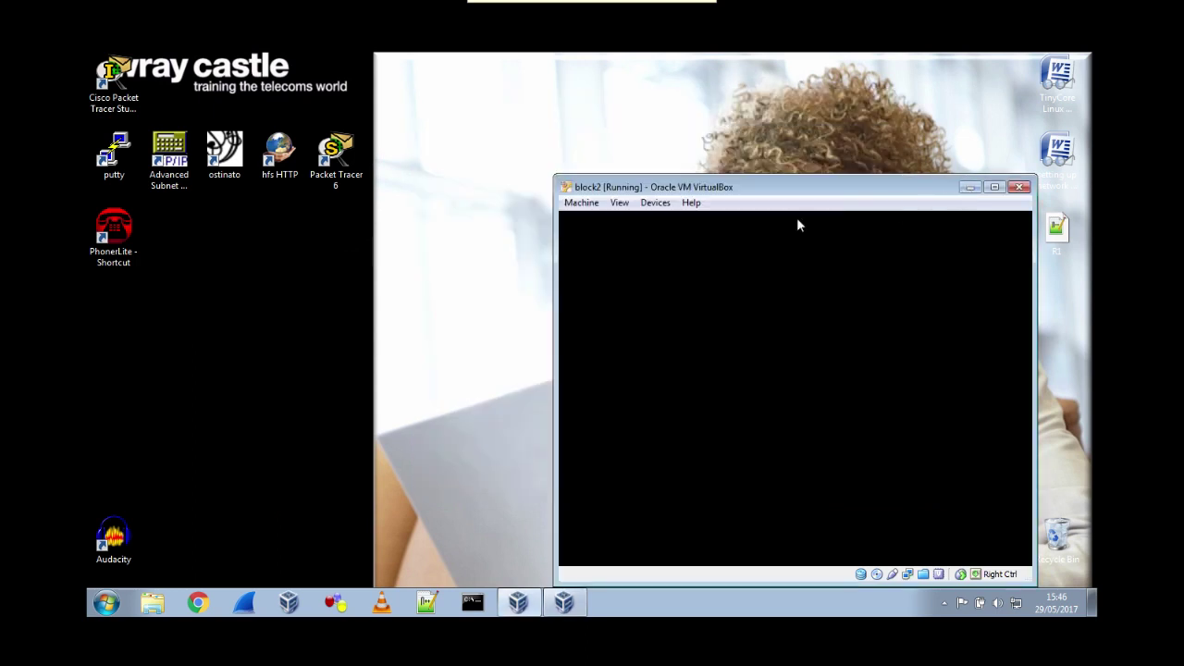
{"action": "key", "text": "super+d"}
In the Control Panel's Power Options, set password protection on wakeup to "Don't require a password" and save the changes.
{"action": "left_click", "coordinate": [107, 603]}
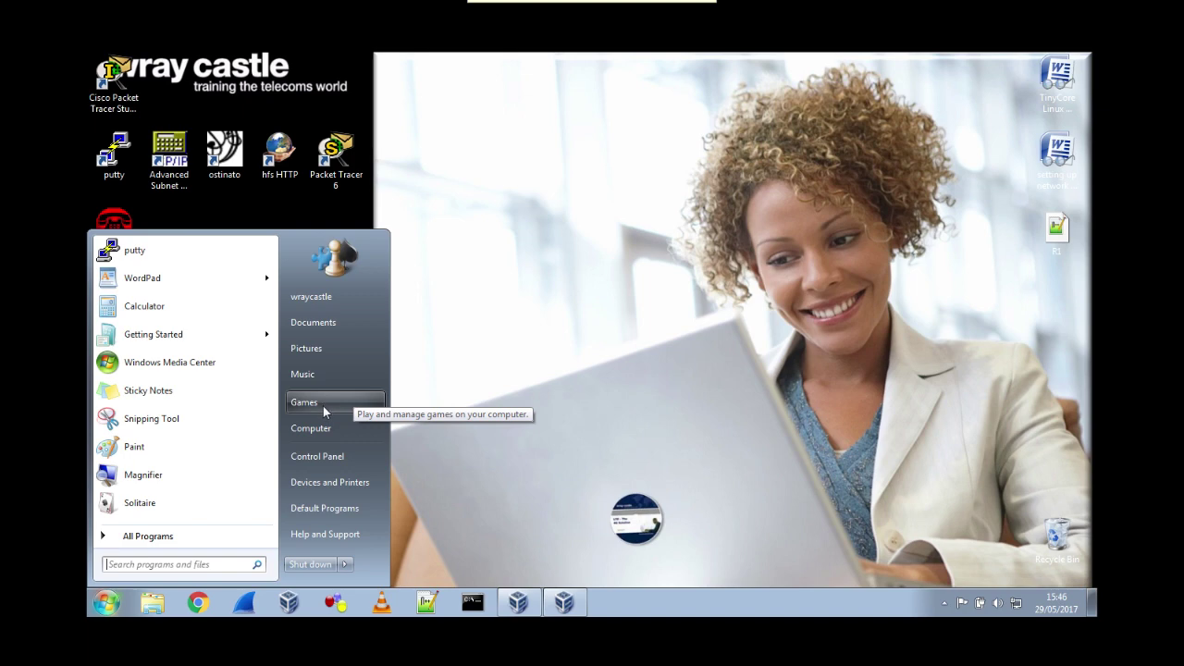
{"action": "left_click", "coordinate": [329, 457]}
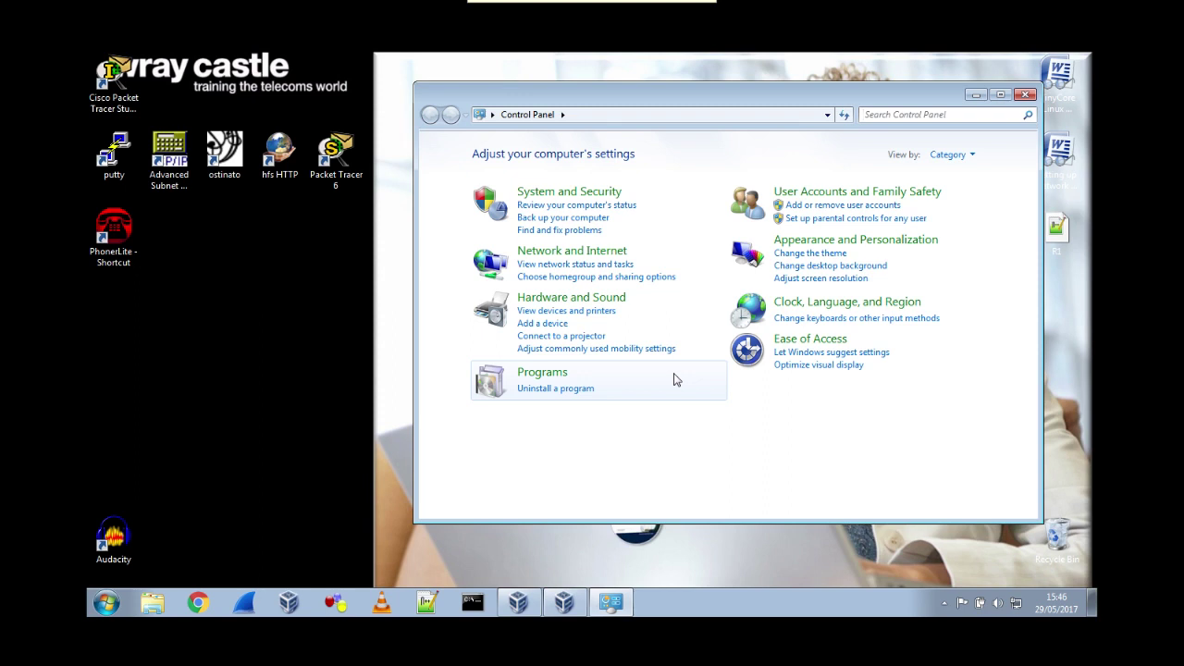
{"action": "left_click", "coordinate": [616, 299]}
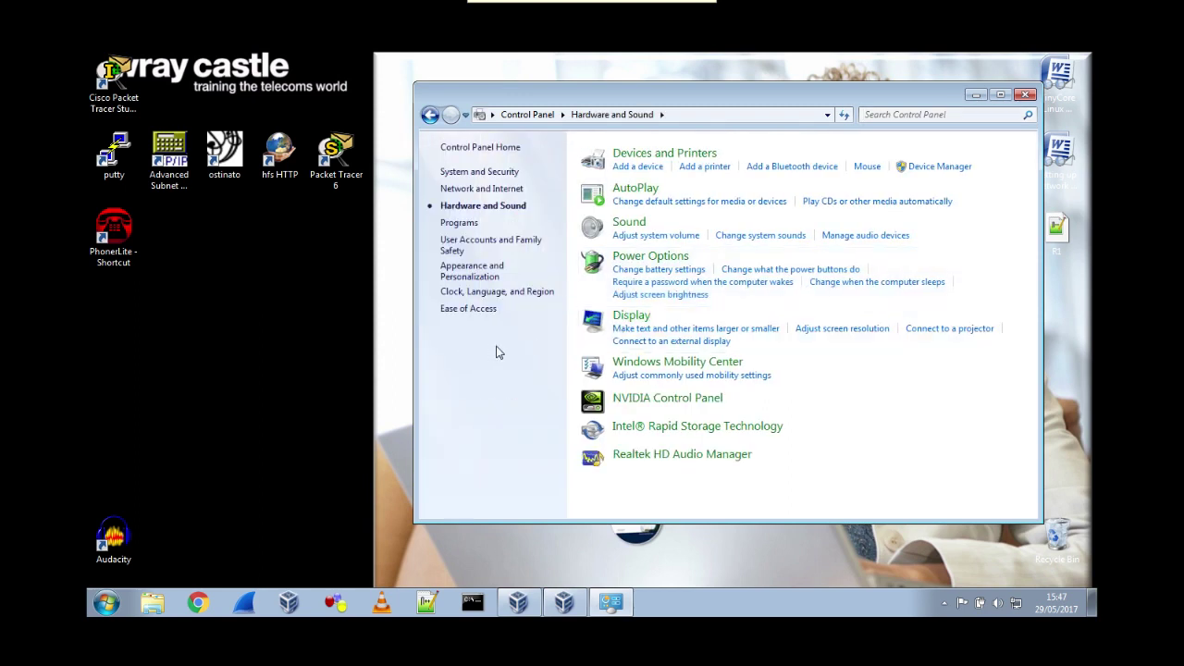
{"action": "left_click", "coordinate": [645, 258]}
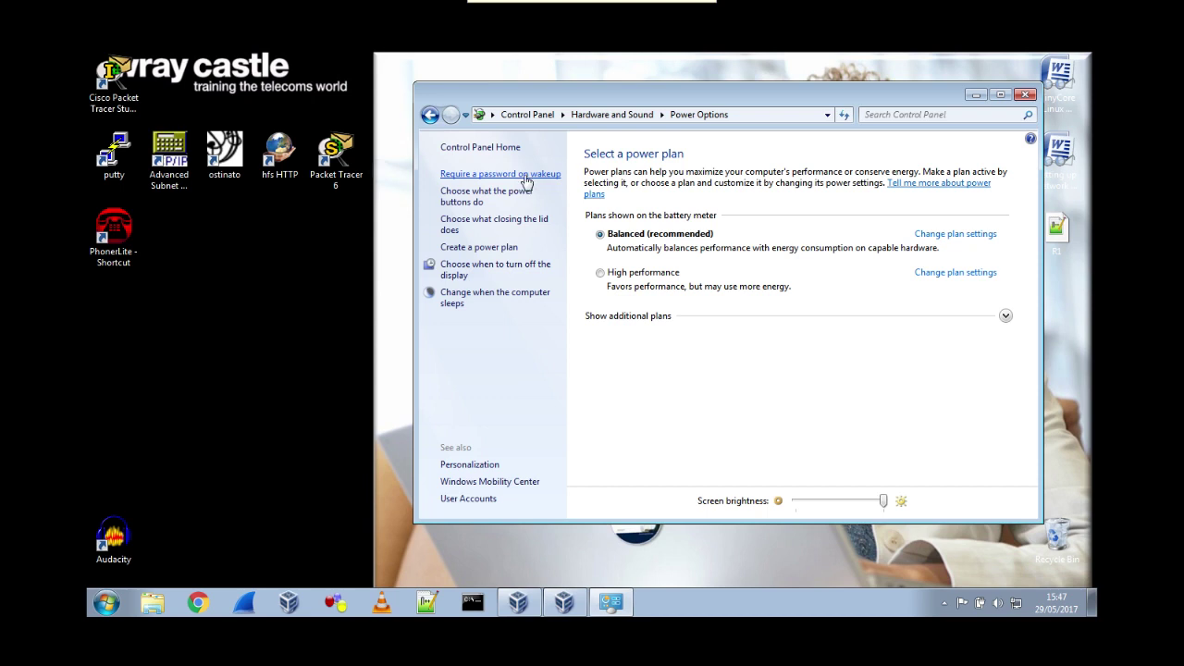
{"action": "left_click", "coordinate": [526, 181]}
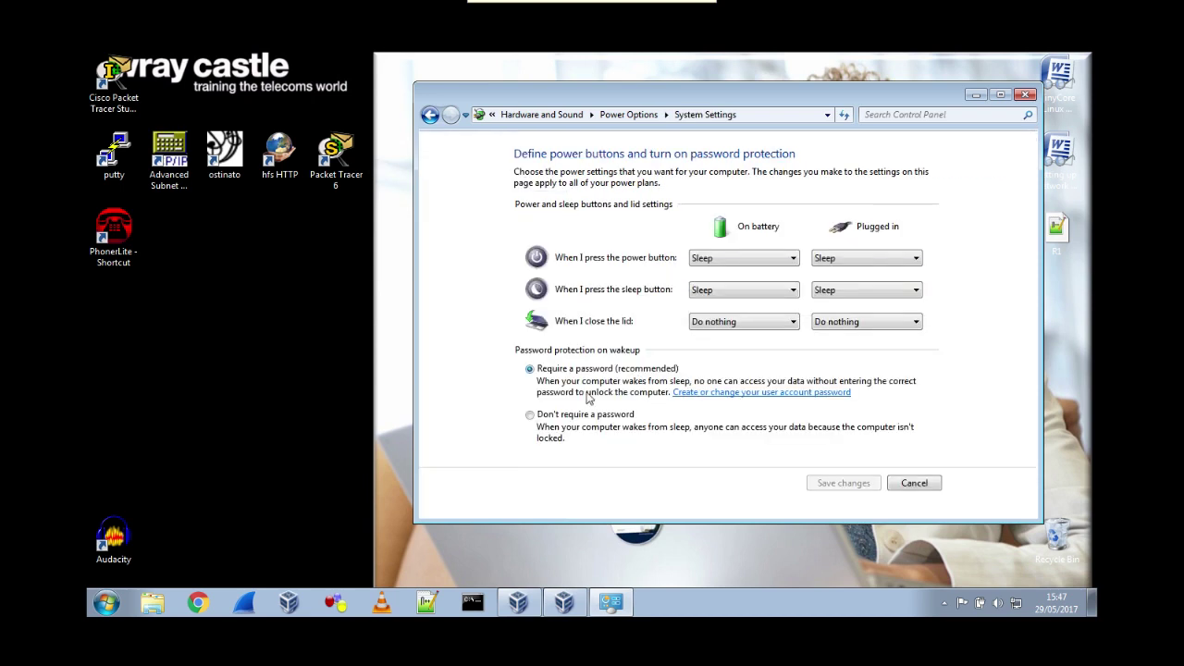
{"action": "left_click", "coordinate": [534, 418]}
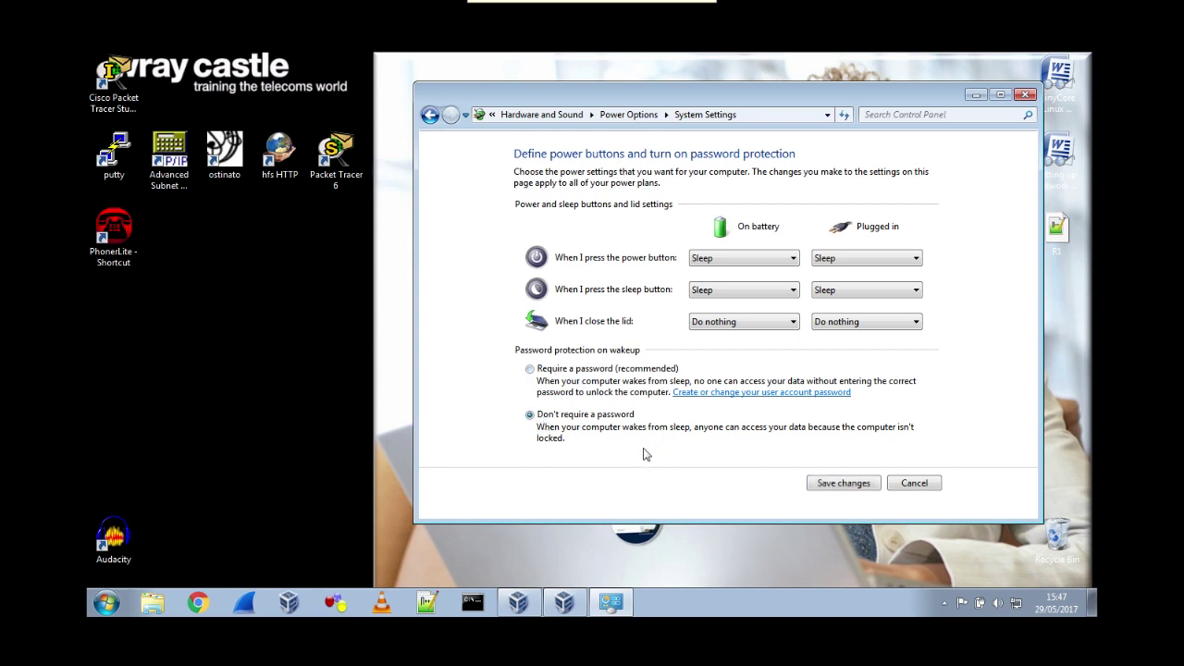
{"action": "left_click", "coordinate": [842, 483]}
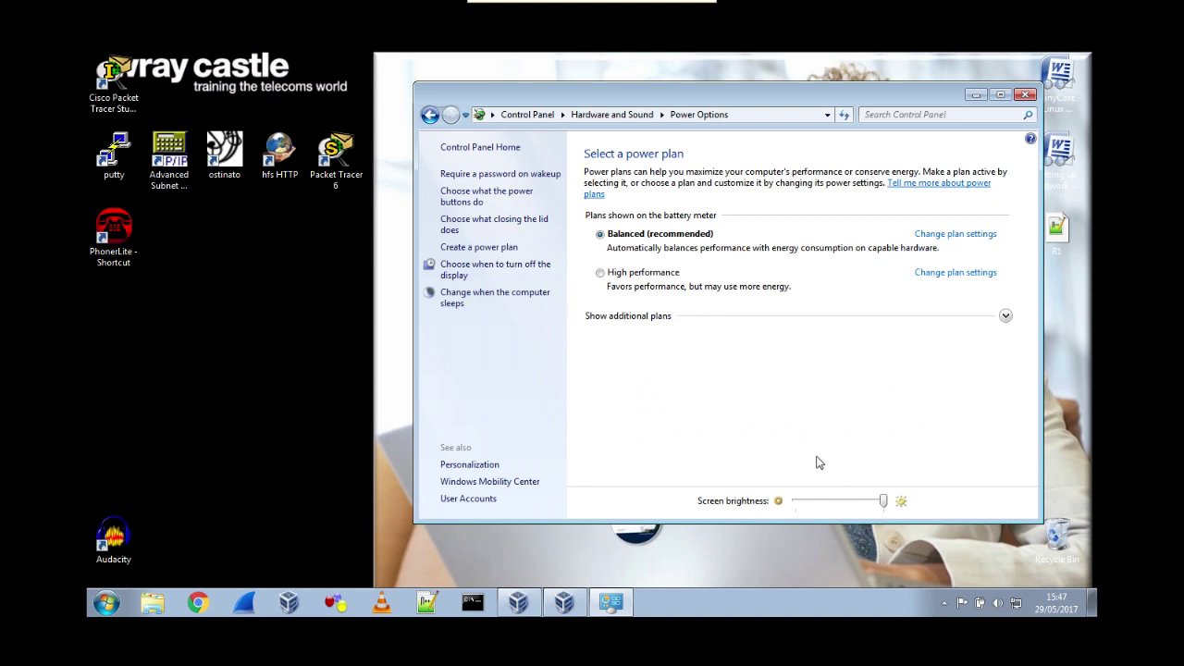
Open the advanced settings of Windows Firewall from System and Security and maximise their window.
{"action": "left_click", "coordinate": [557, 115]}
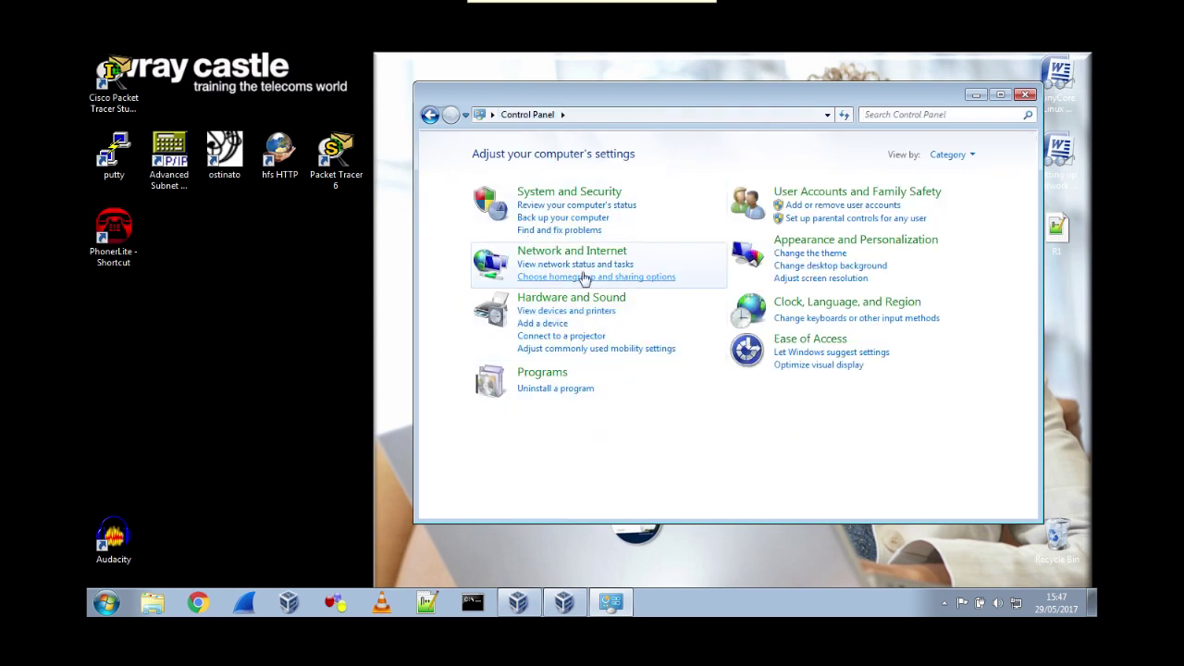
{"action": "left_click", "coordinate": [585, 193]}
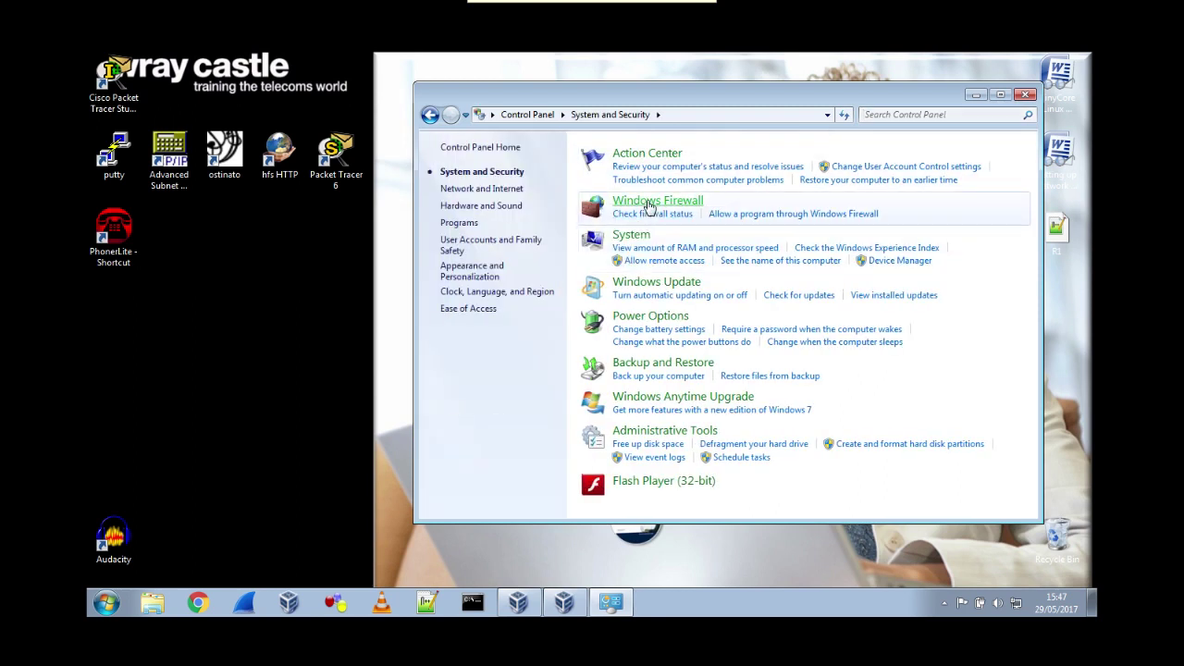
{"action": "left_click", "coordinate": [648, 206]}
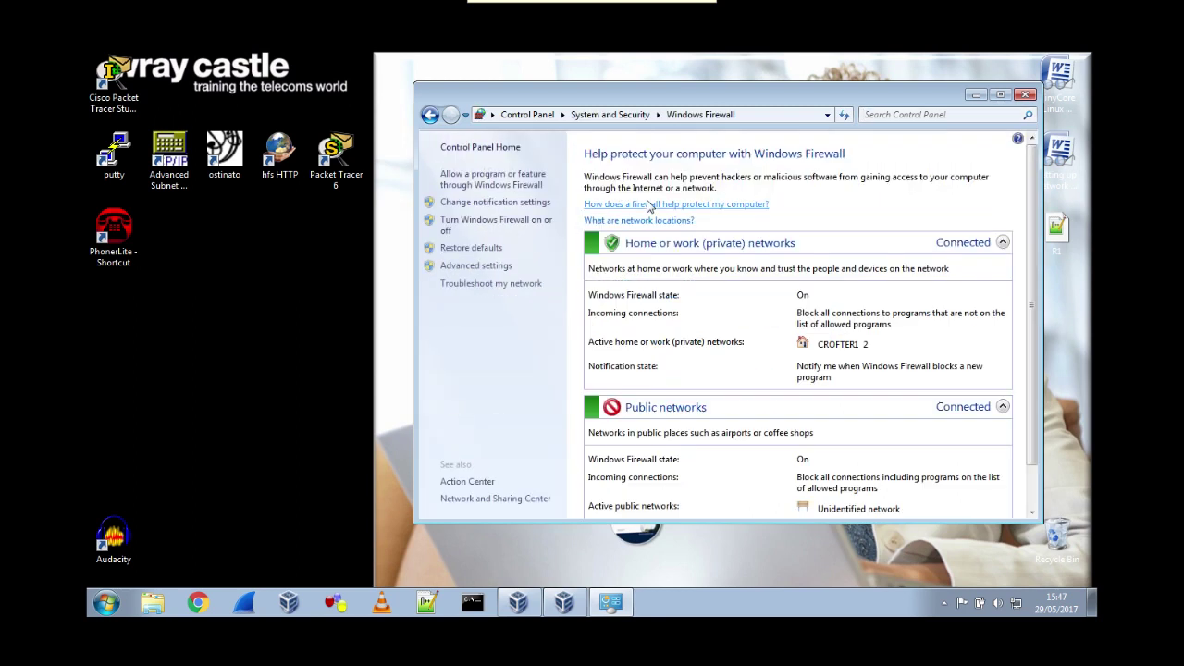
{"action": "left_click", "coordinate": [491, 269]}
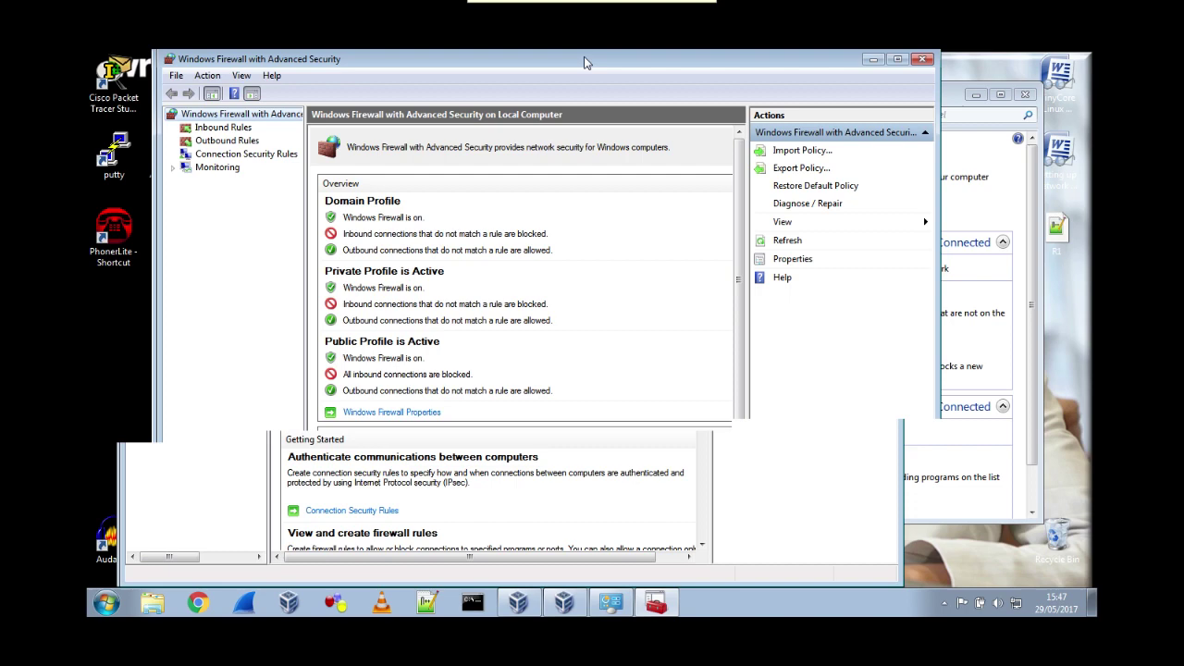
{"action": "left_click_drag", "start_coordinate": [648, 62], "coordinate": [616, 56]}
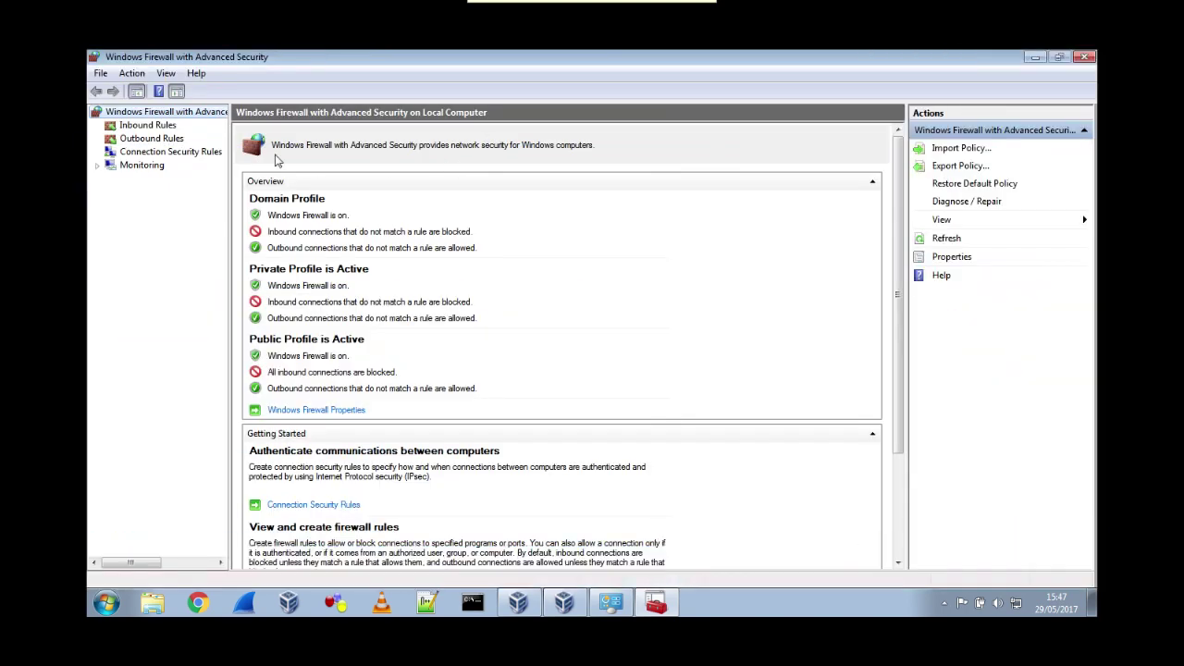
Start a new inbound firewall rule of type Port that applies to UDP on specific local port 7.
{"action": "left_click", "coordinate": [152, 127]}
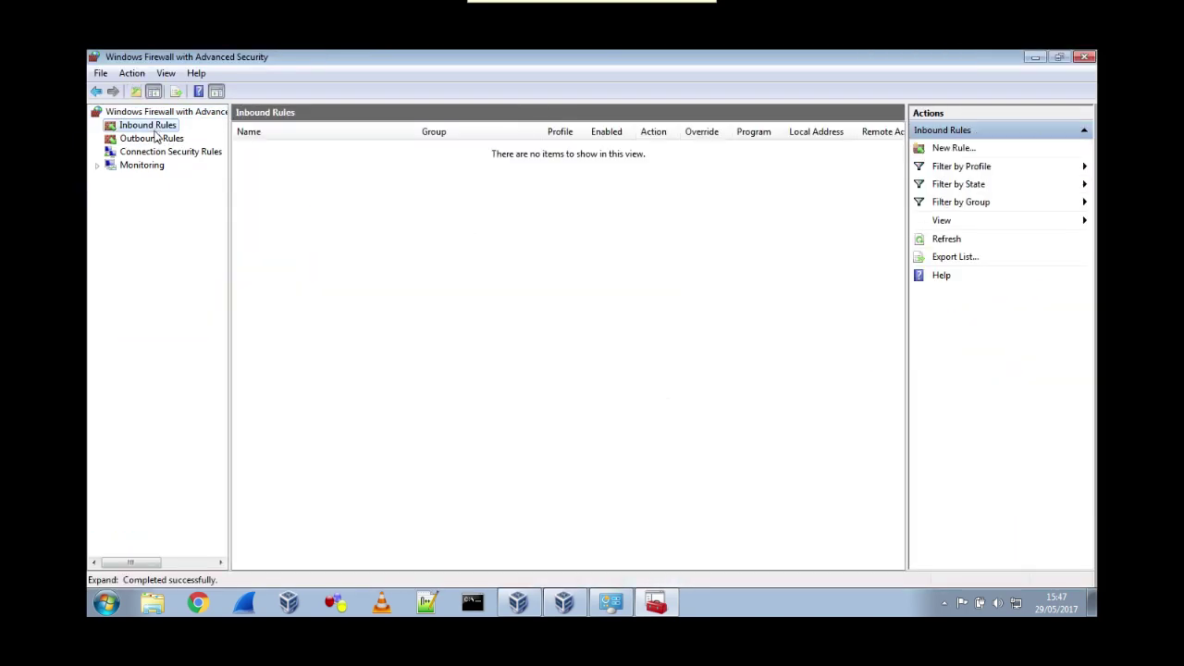
{"action": "left_click", "coordinate": [953, 150]}
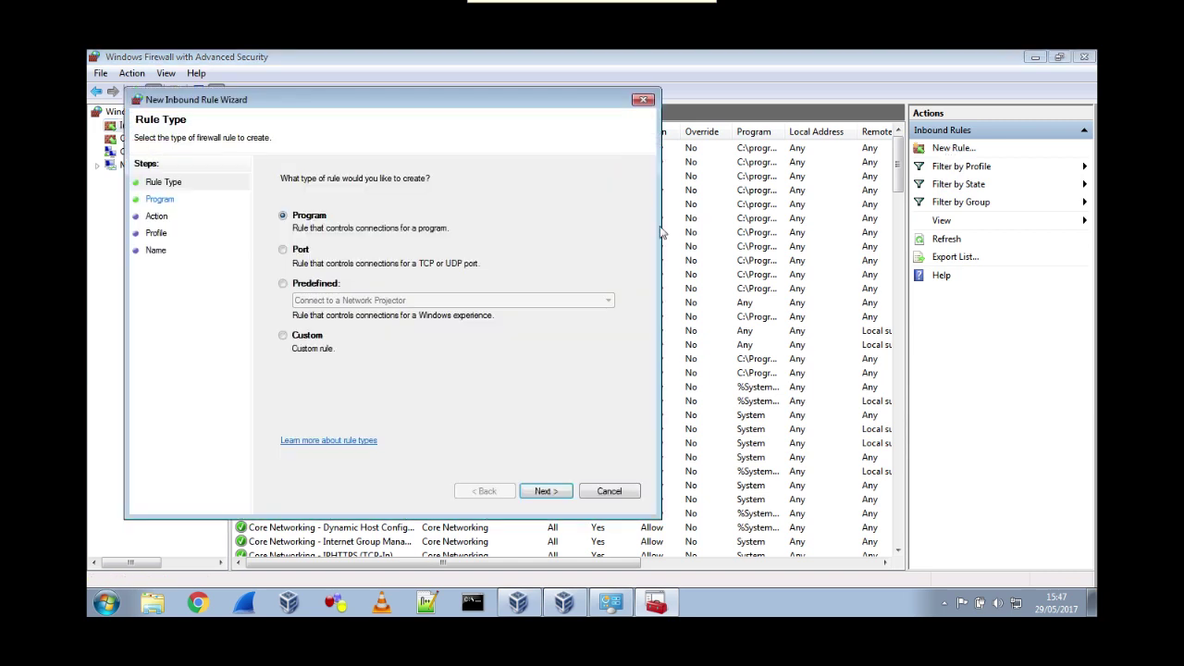
{"action": "left_click", "coordinate": [284, 249]}
{"action": "left_click", "coordinate": [542, 491]}
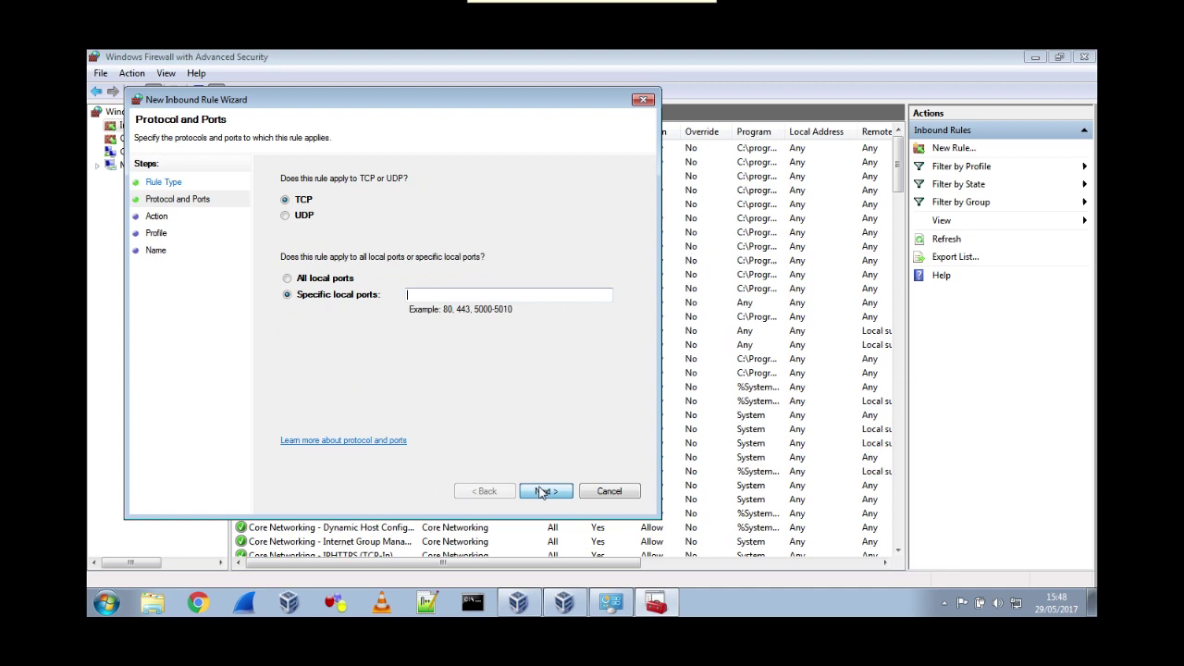
{"action": "left_click", "coordinate": [295, 217]}
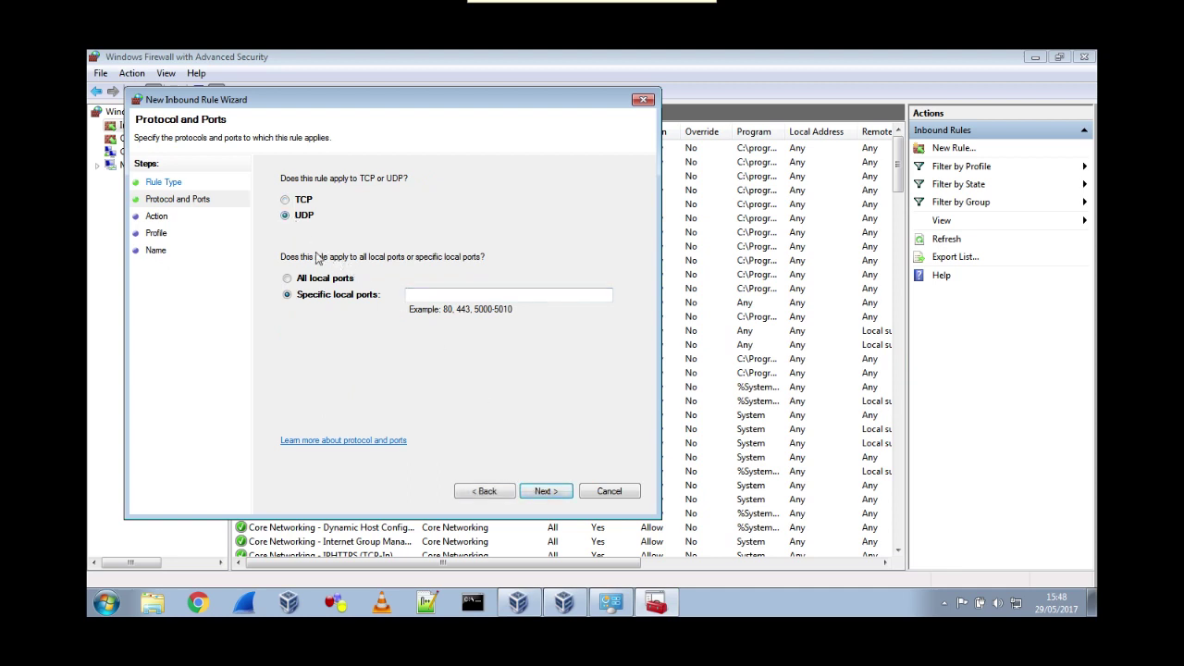
{"action": "left_click", "coordinate": [422, 294]}
{"action": "type", "text": "7"}
{"action": "left_click", "coordinate": [561, 493]}
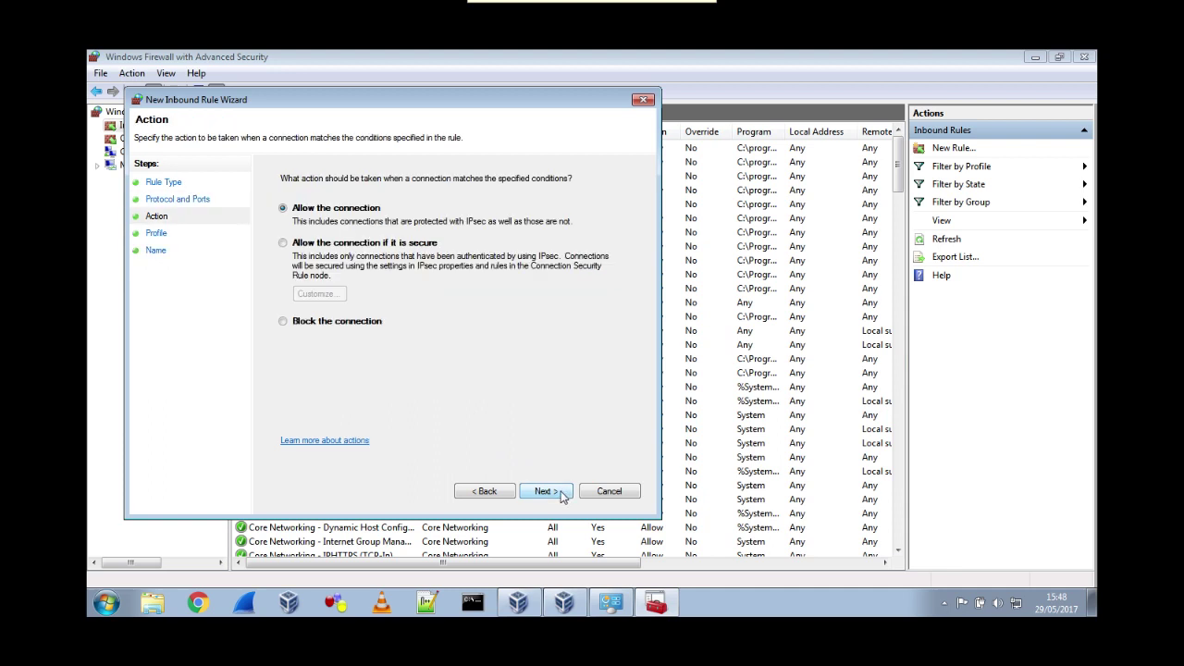
Let the rule allow the connection for the Domain, Private and Public profiles, and finish it with the name "Wake on LAN".
{"action": "left_click", "coordinate": [561, 493]}
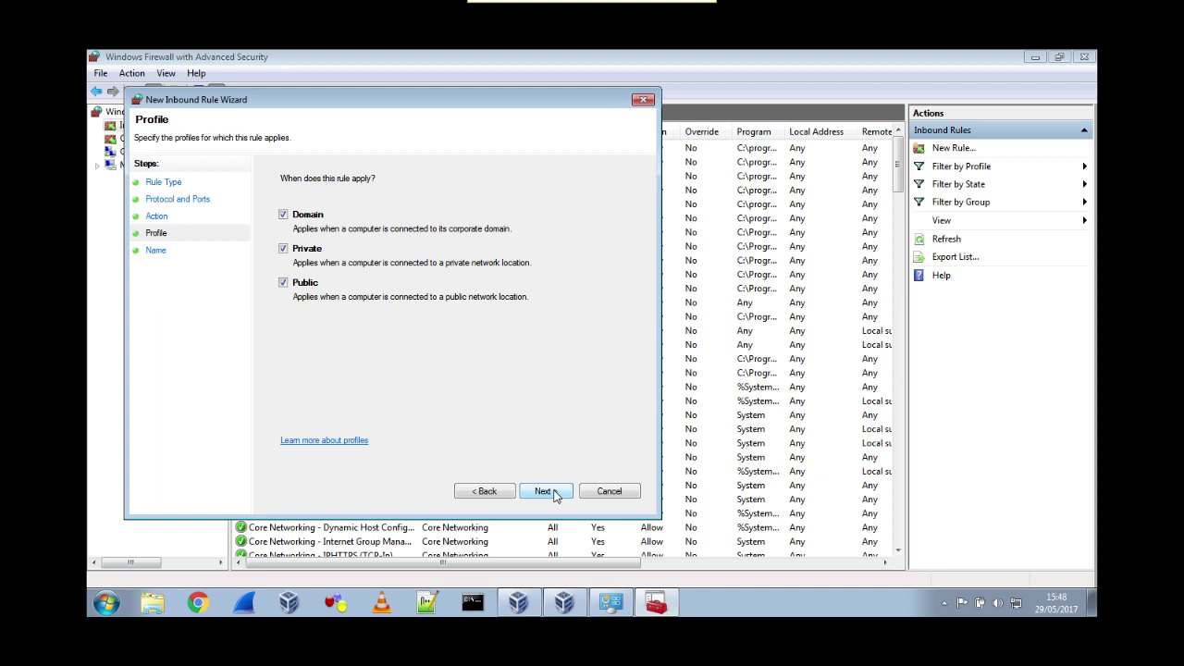
{"action": "left_click", "coordinate": [554, 493]}
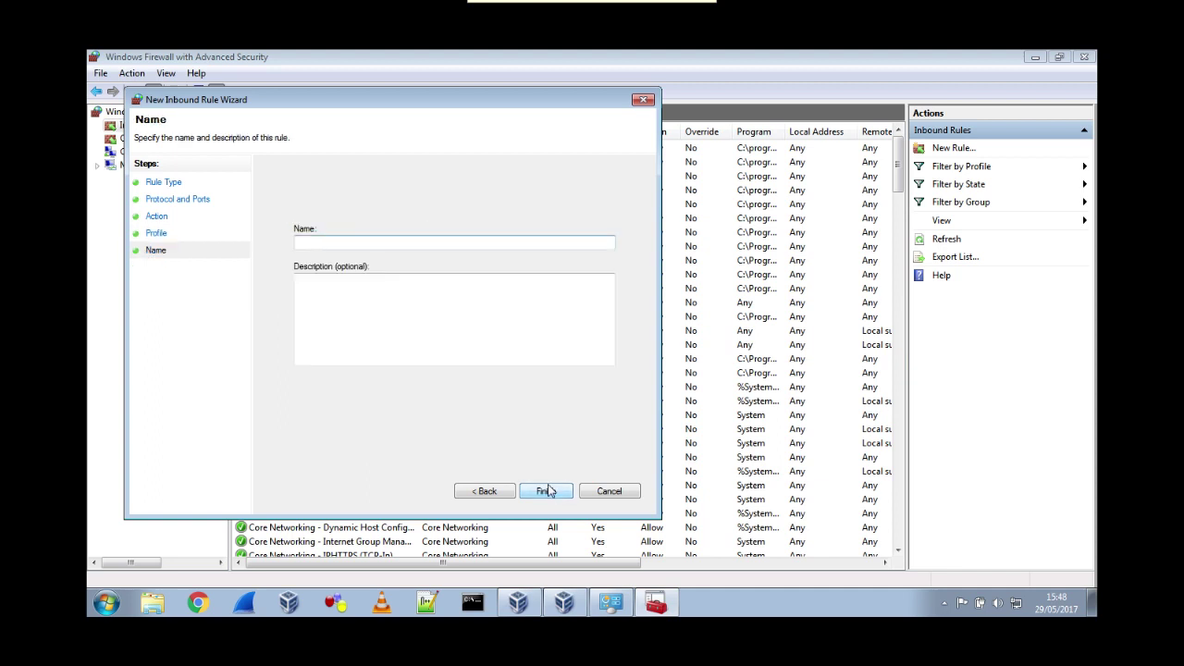
{"action": "type", "text": "Wake on LAN"}
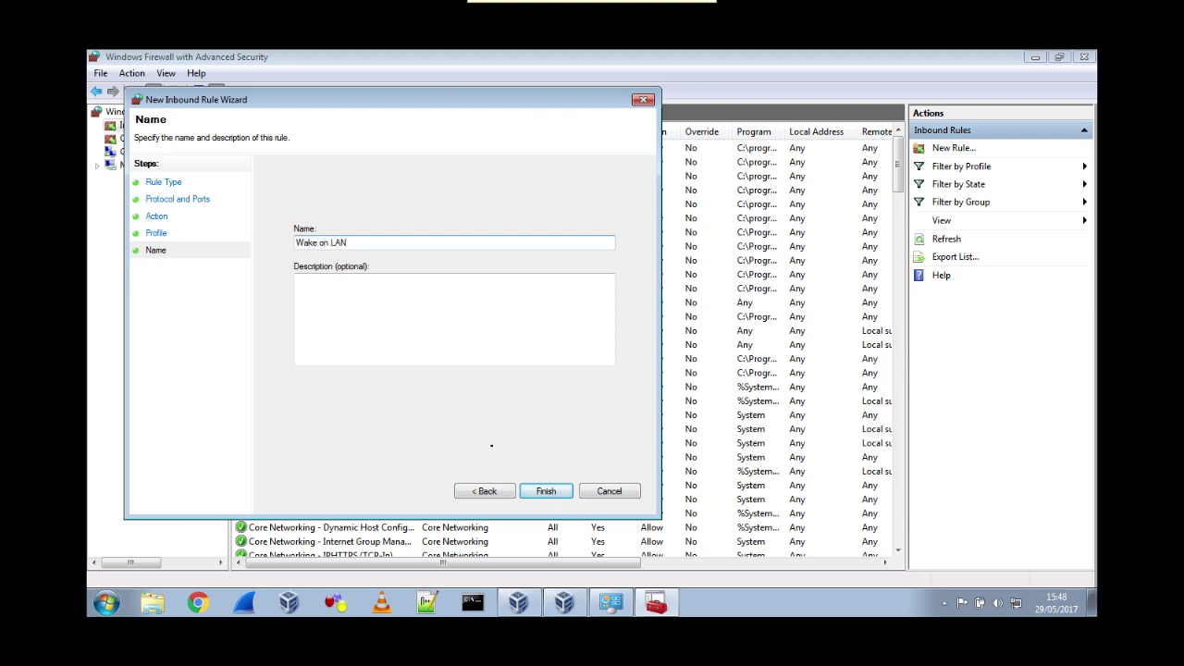
{"action": "left_click", "coordinate": [558, 491]}
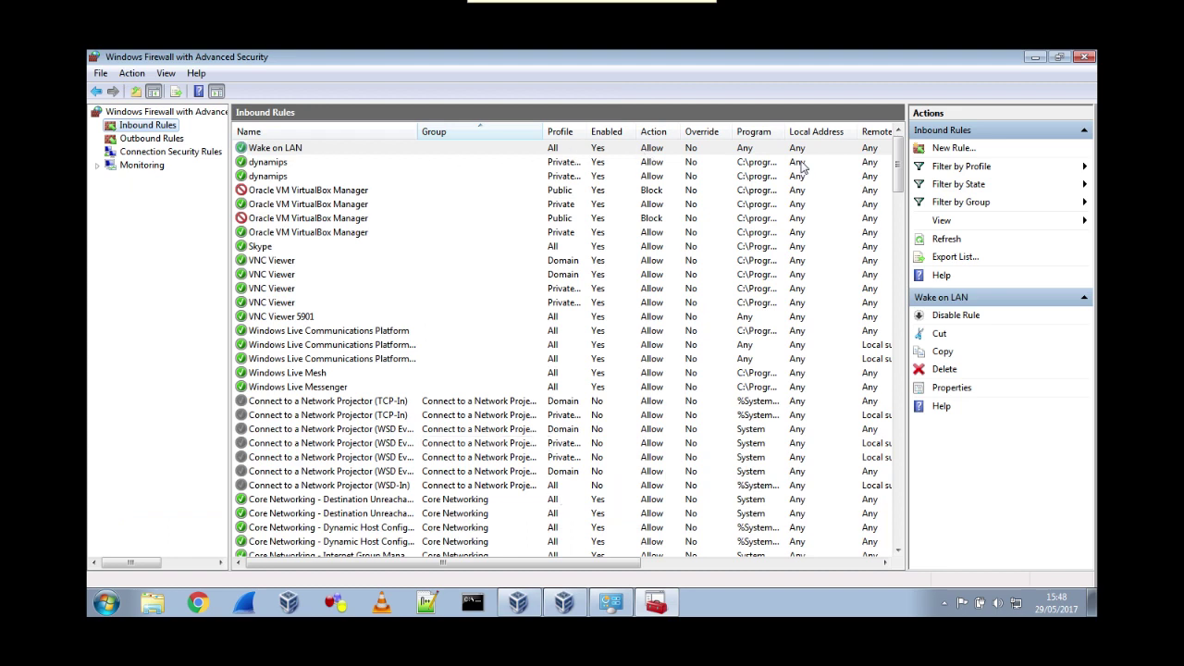
Filter the inbound rules by File and Printer Sharing, examine the private and public ICMPv4 echo request rules, and close the firewall window.
{"action": "left_click", "coordinate": [963, 203]}
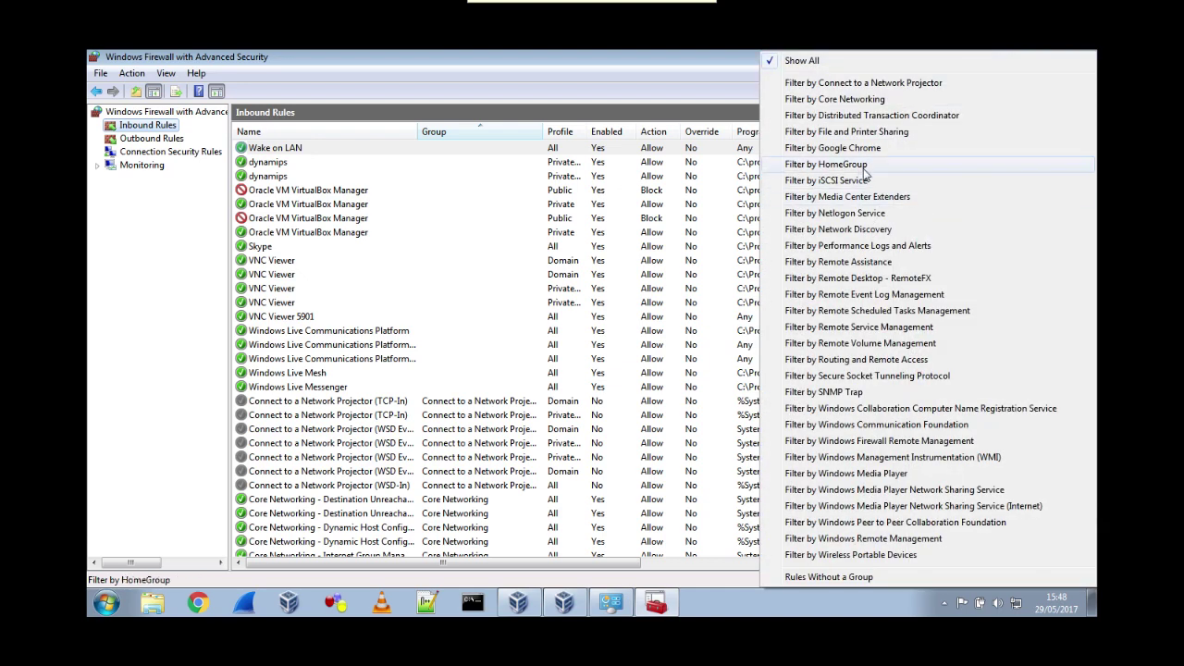
{"action": "left_click", "coordinate": [851, 133]}
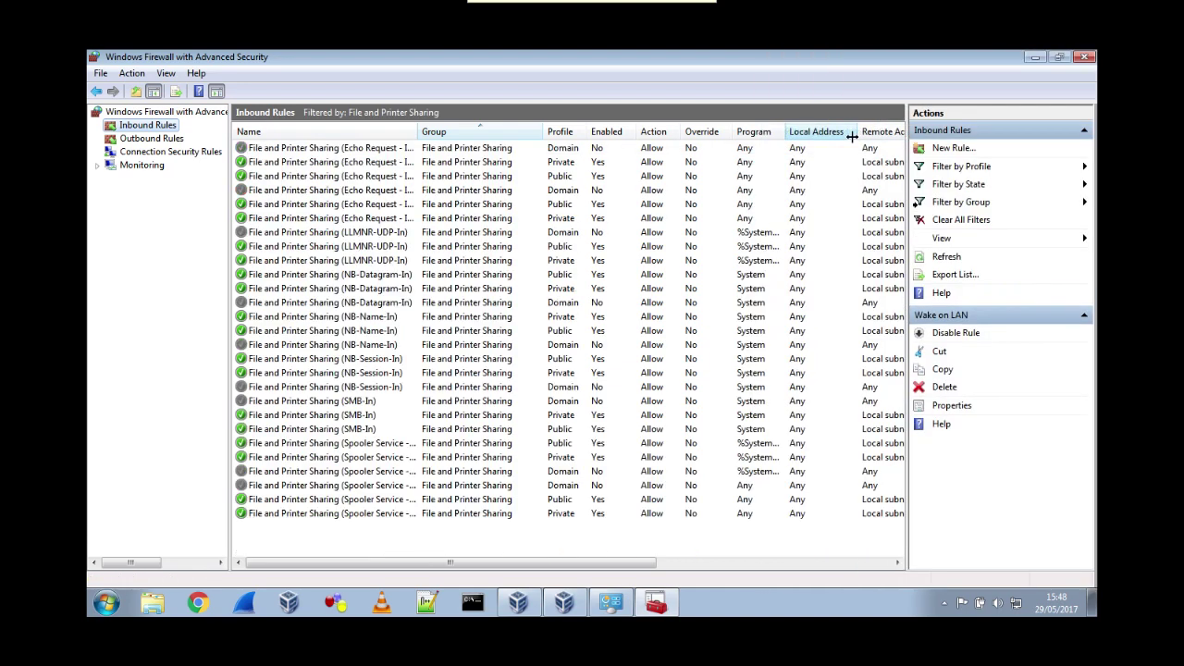
{"action": "left_click", "coordinate": [307, 164]}
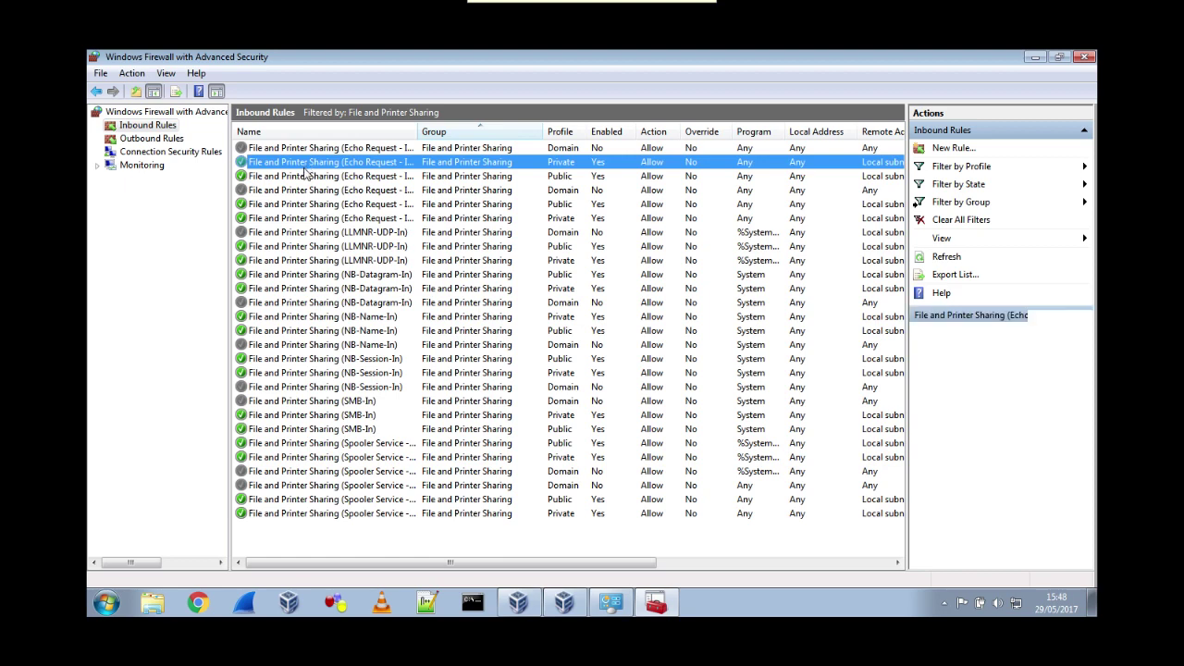
{"action": "double_click", "coordinate": [418, 131]}
{"action": "double_click", "coordinate": [455, 131]}
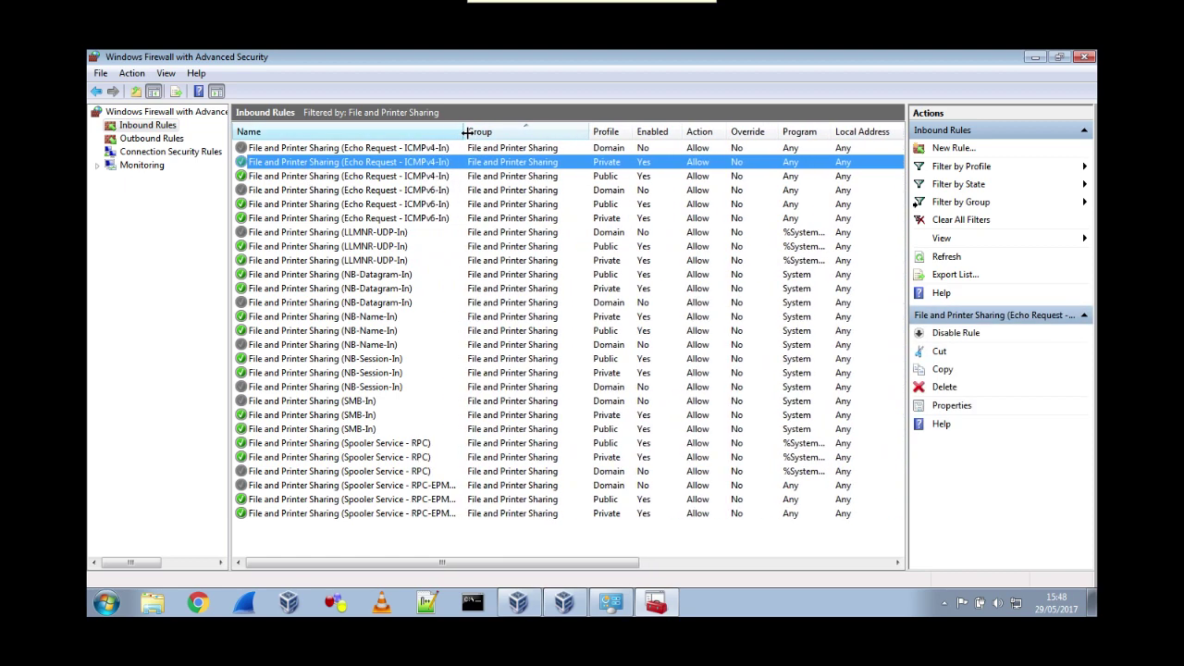
{"action": "left_click", "coordinate": [434, 172]}
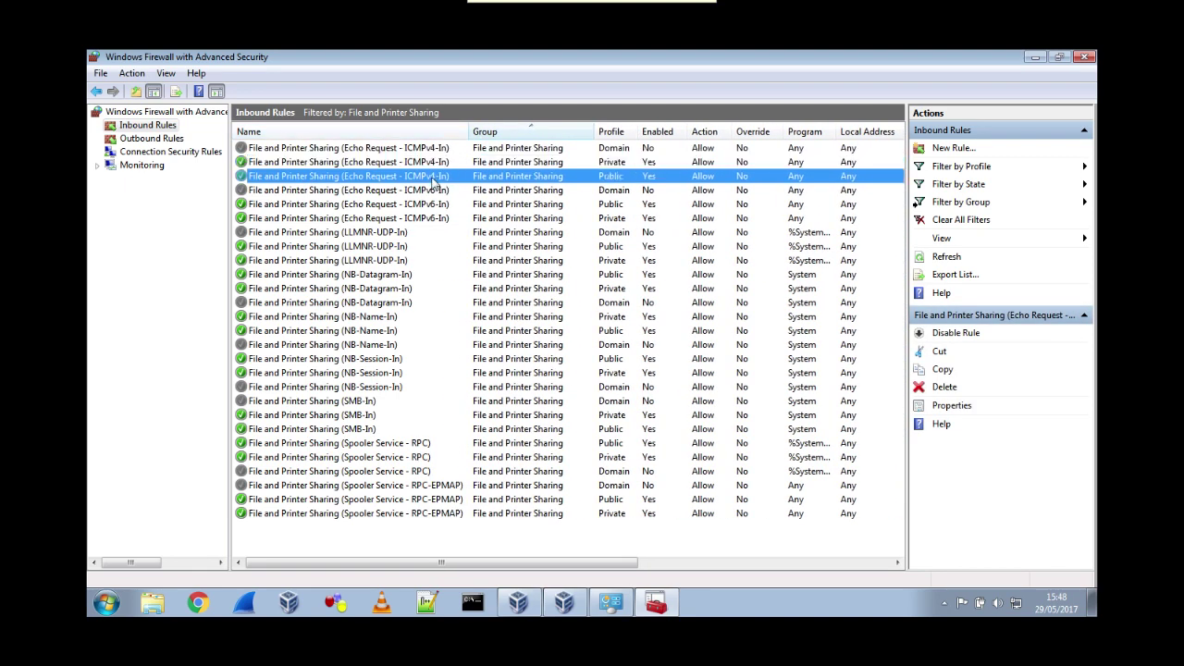
{"action": "left_click", "coordinate": [431, 165]}
{"action": "left_click", "coordinate": [433, 181]}
{"action": "left_click", "coordinate": [1084, 58]}
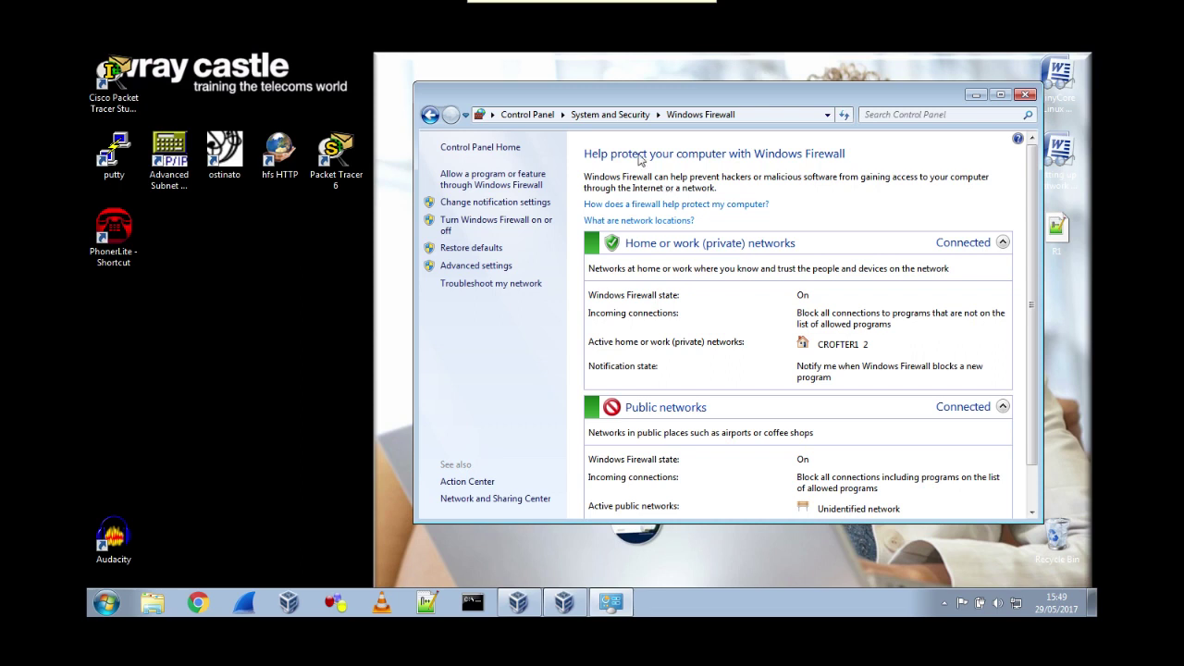
Open the list of network adapters through Network and Internet and the Network and Sharing Center's adapter settings.
{"action": "left_click", "coordinate": [525, 114]}
{"action": "left_click", "coordinate": [572, 259]}
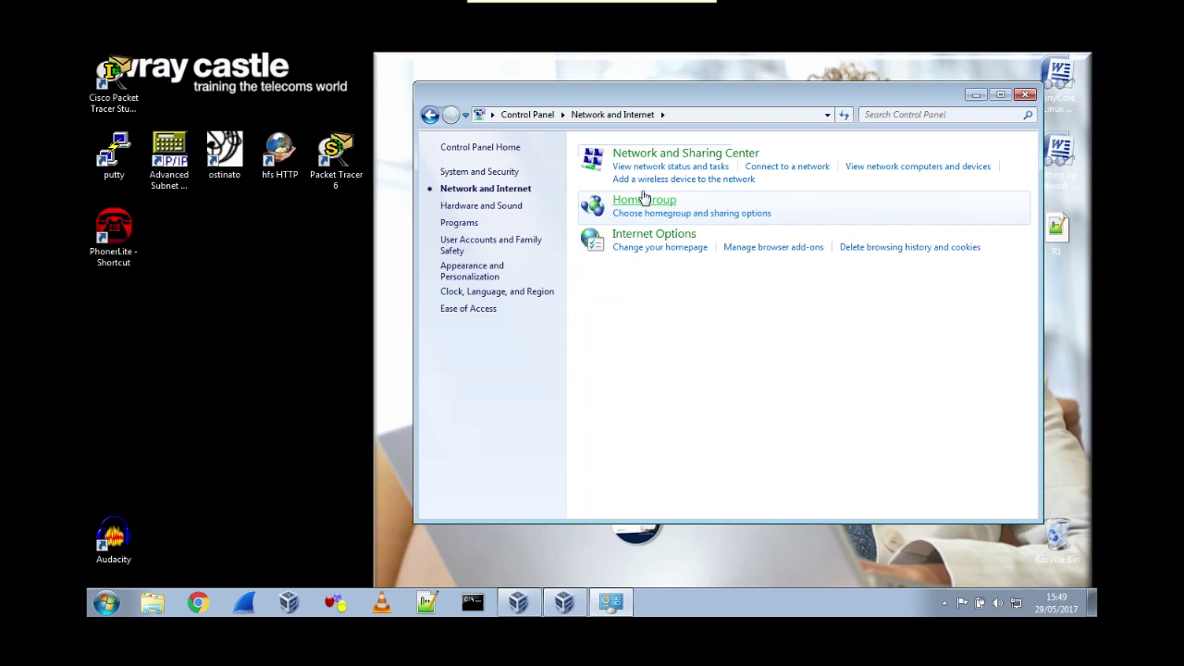
{"action": "left_click", "coordinate": [649, 156]}
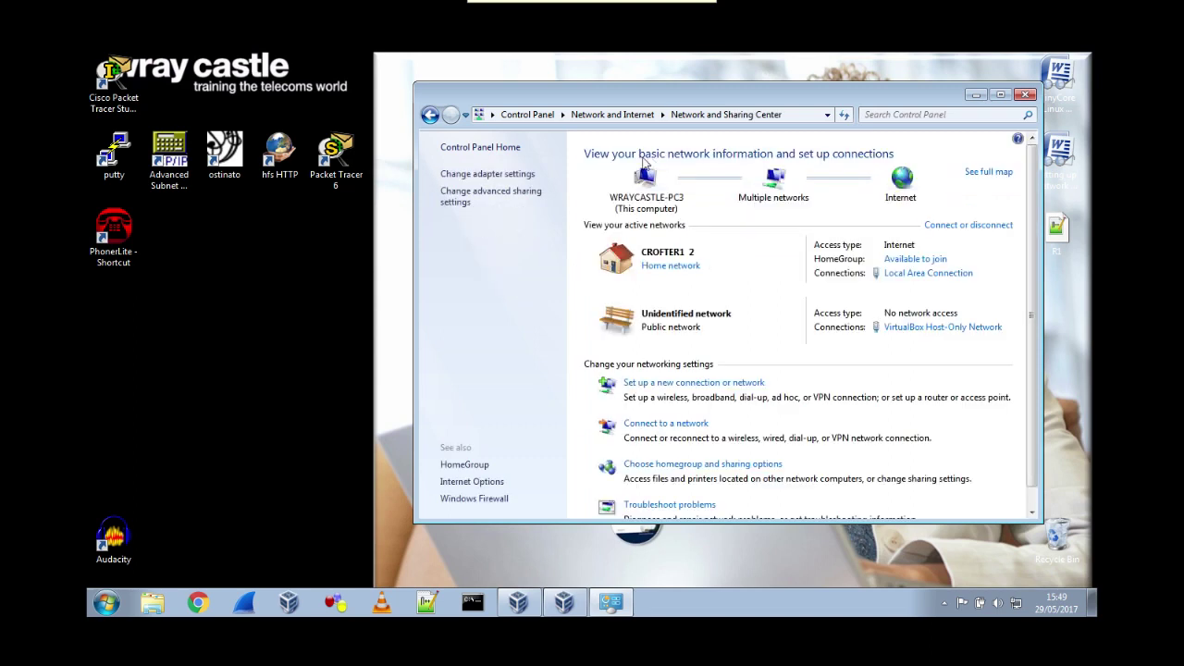
{"action": "left_click", "coordinate": [518, 175]}
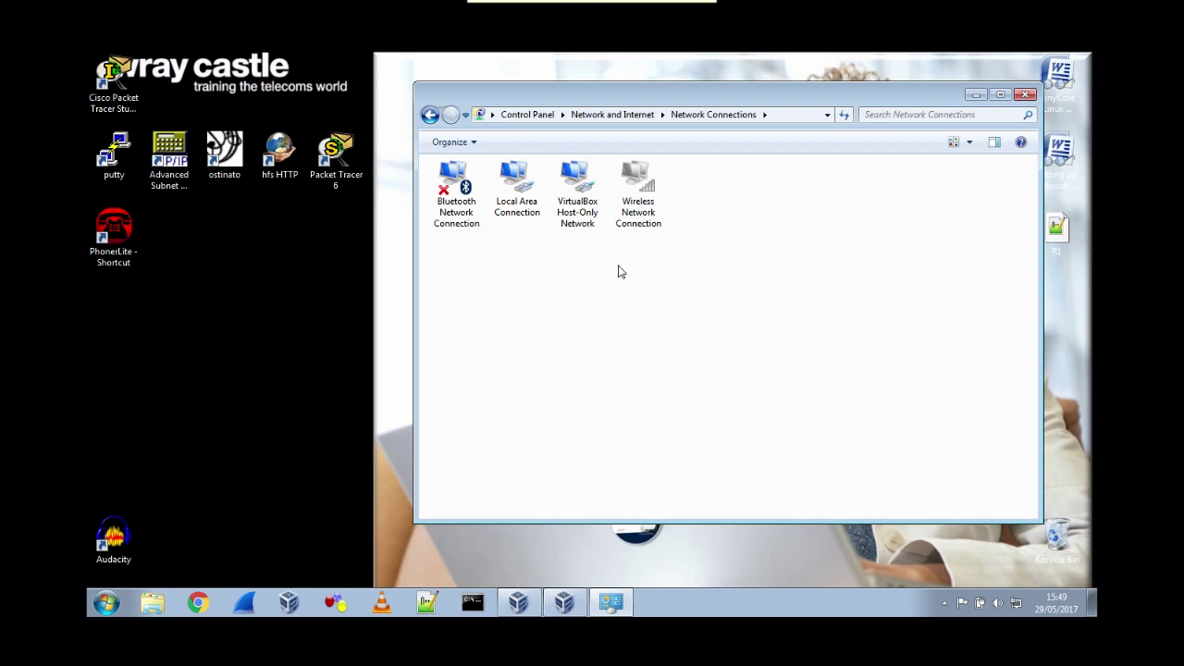
Open the adapter configuration from the Local Area Connection's properties and allow this device to wake the computer in its power management.
{"action": "right_click", "coordinate": [522, 201]}
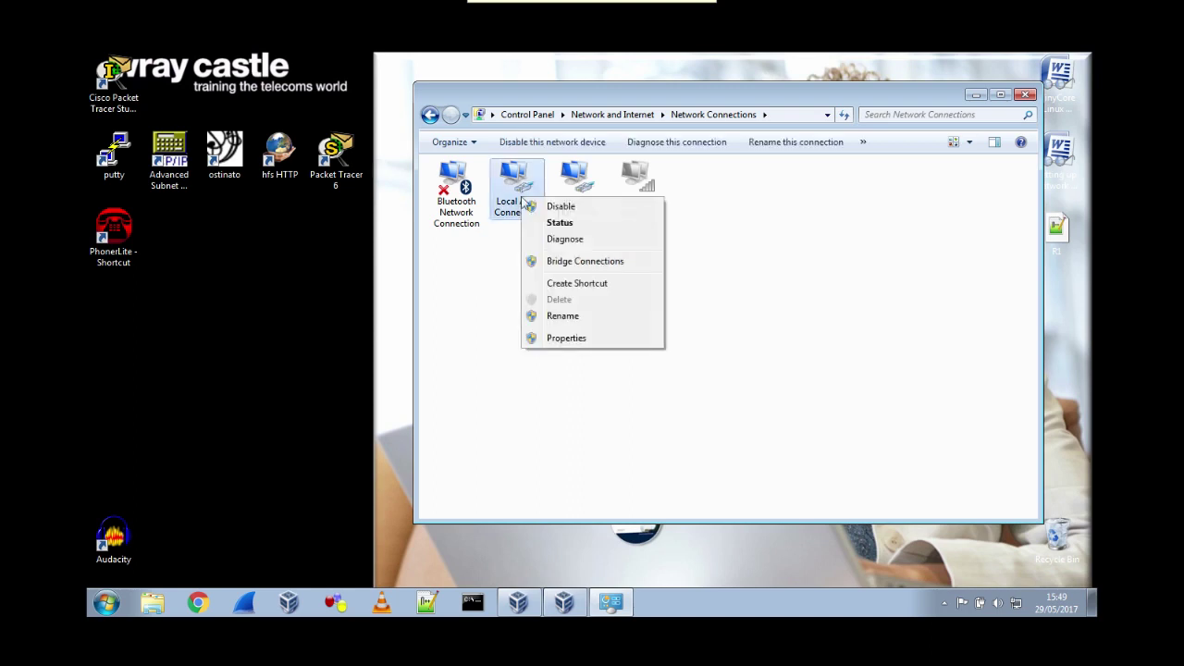
{"action": "left_click", "coordinate": [571, 337]}
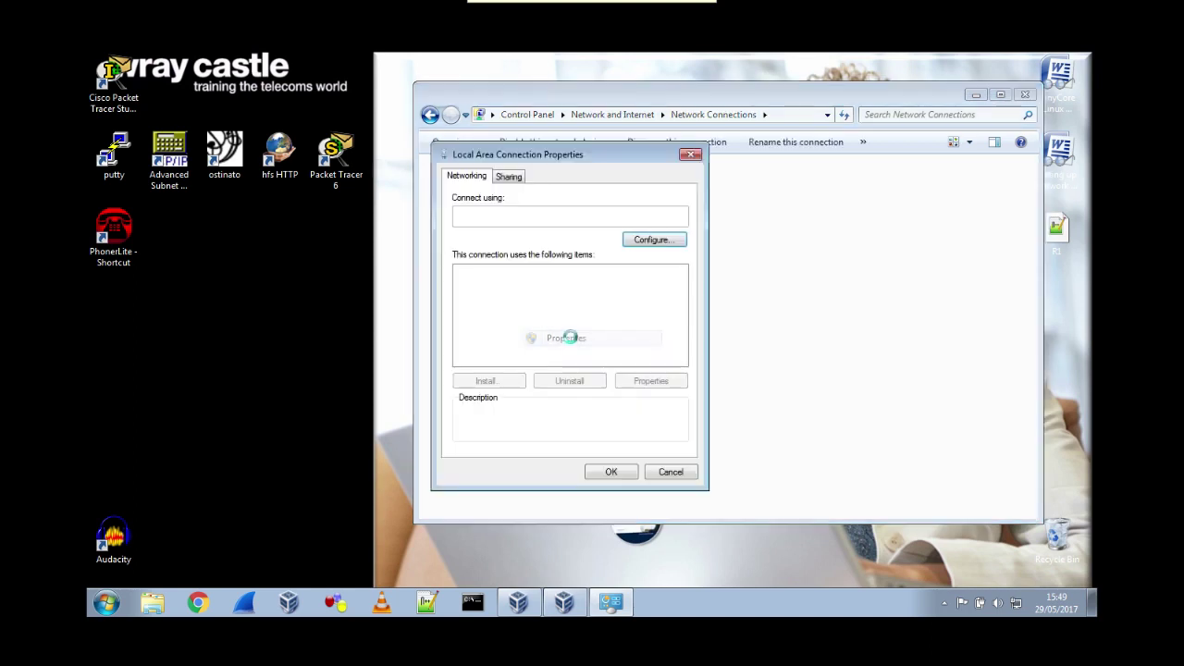
{"action": "left_click", "coordinate": [674, 242]}
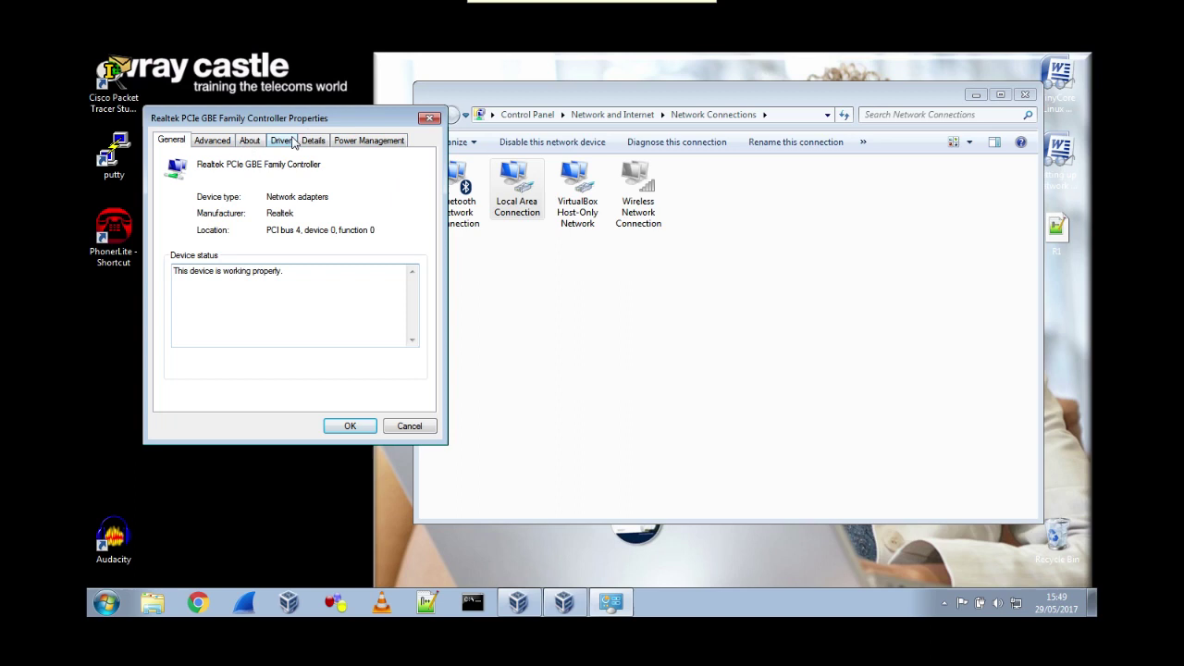
{"action": "left_click", "coordinate": [344, 144]}
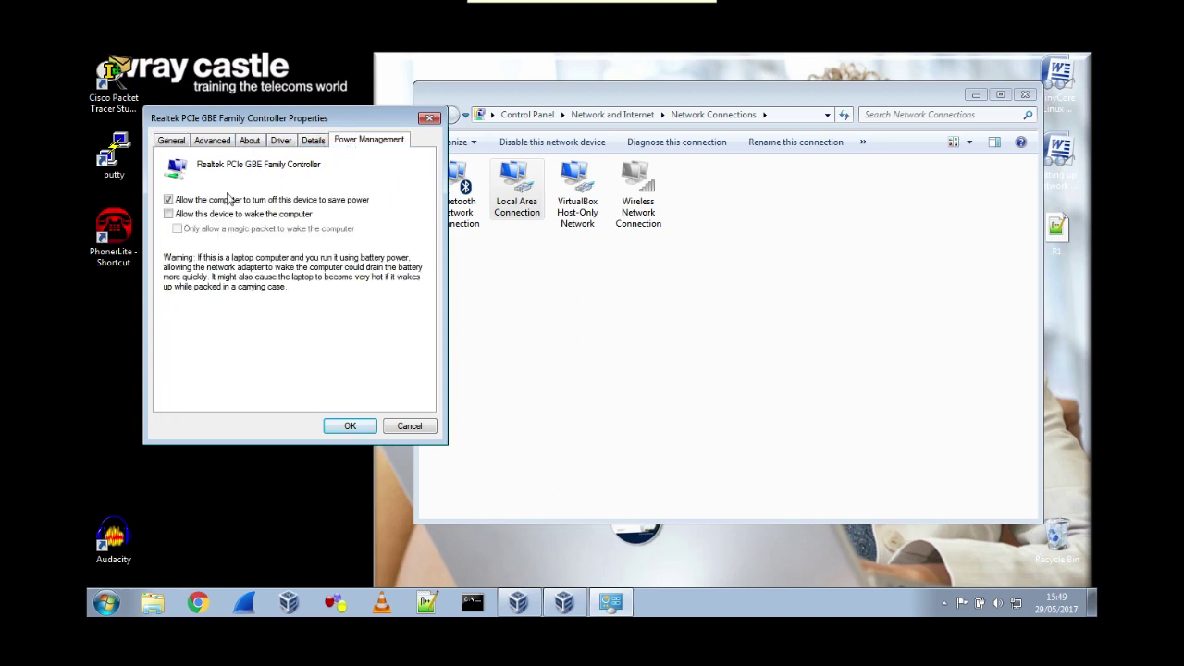
{"action": "left_click", "coordinate": [184, 216]}
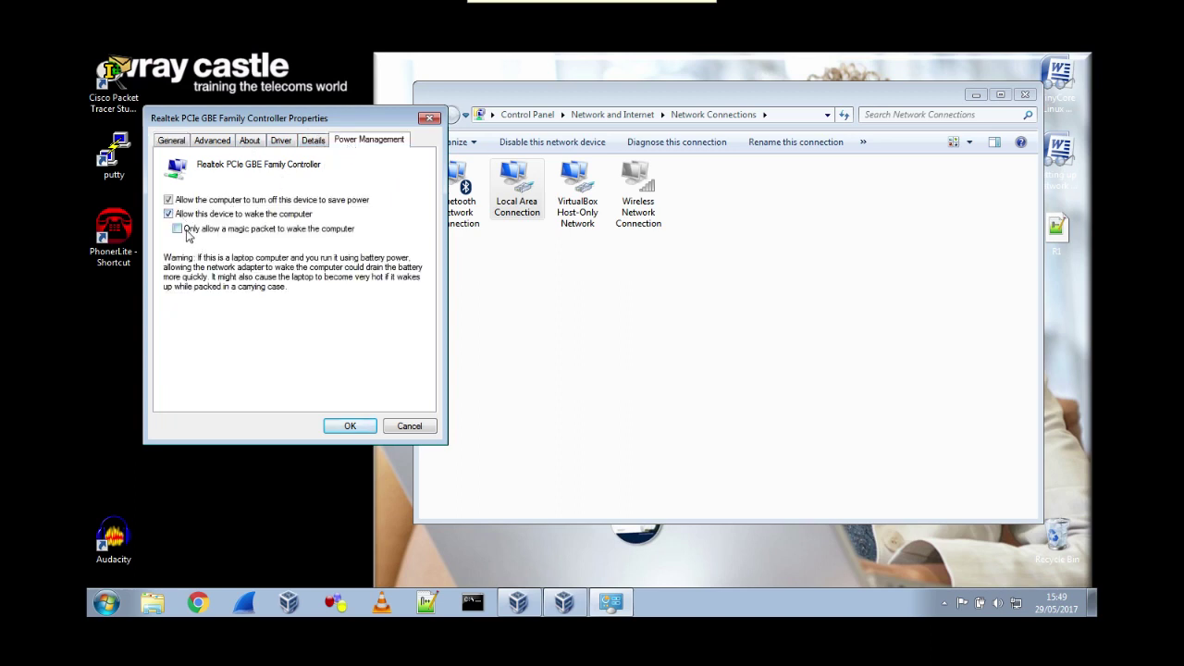
Examine the adapter's advanced values for Shutdown Wake-On-Lan, Wake on Magic Packet, Wake on pattern match and WOL & Shutdown Link Speed.
{"action": "left_click", "coordinate": [222, 144]}
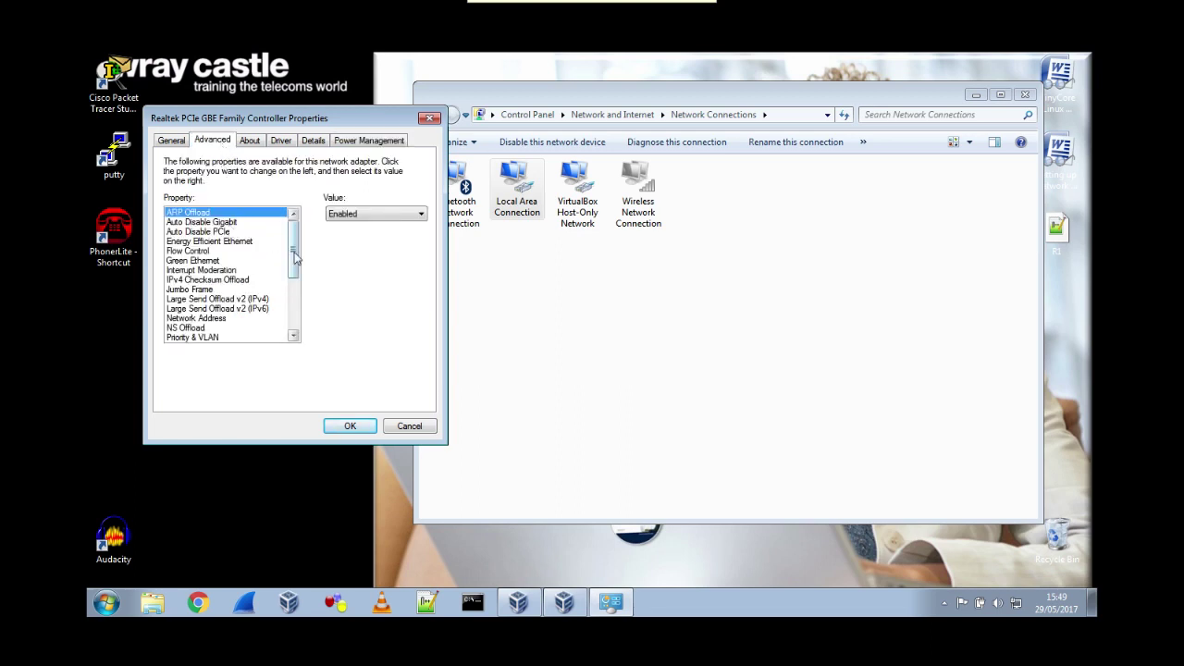
{"action": "mouse_move", "coordinate": [294, 259]}
{"action": "left_mouse_down"}
{"action": "mouse_move", "coordinate": [294, 312]}
{"action": "mouse_move", "coordinate": [291, 252]}
{"action": "left_mouse_up"}
{"action": "left_click_drag", "start_coordinate": [292, 254], "coordinate": [264, 324]}
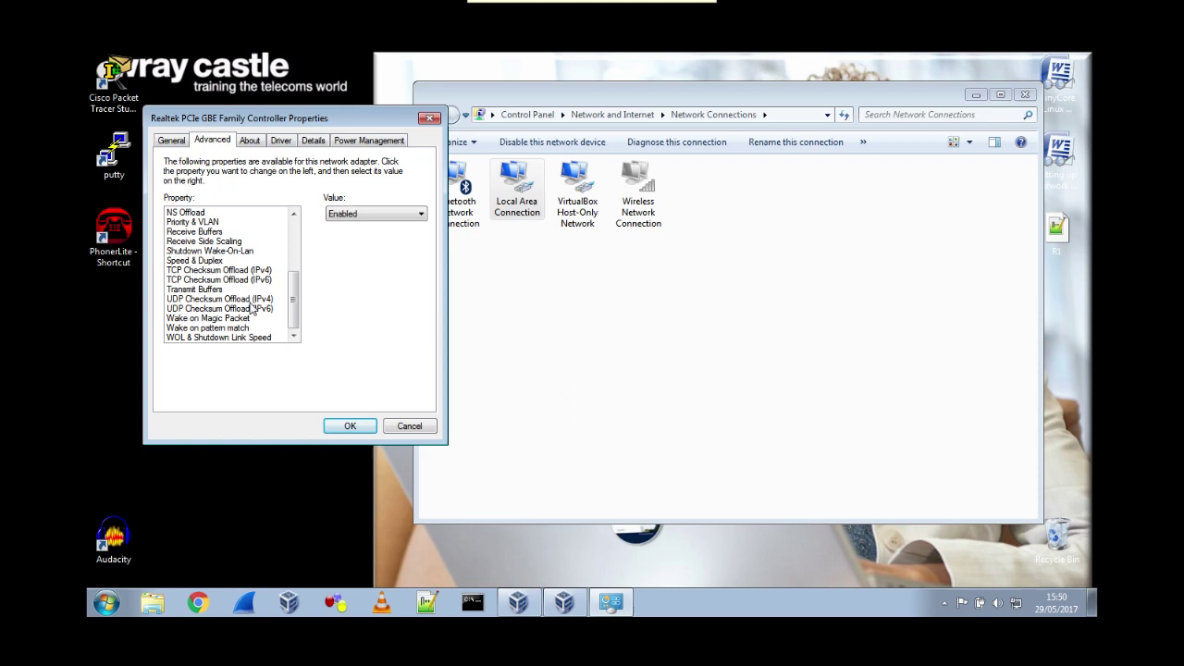
{"action": "left_click", "coordinate": [230, 252]}
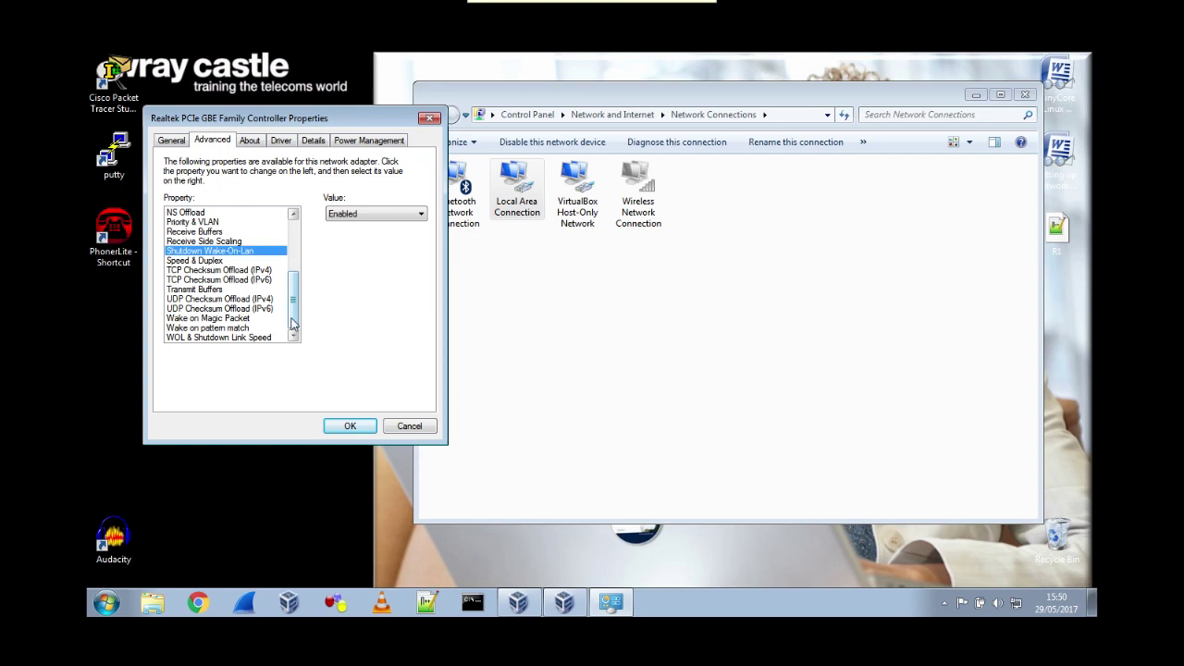
{"action": "left_click", "coordinate": [245, 320]}
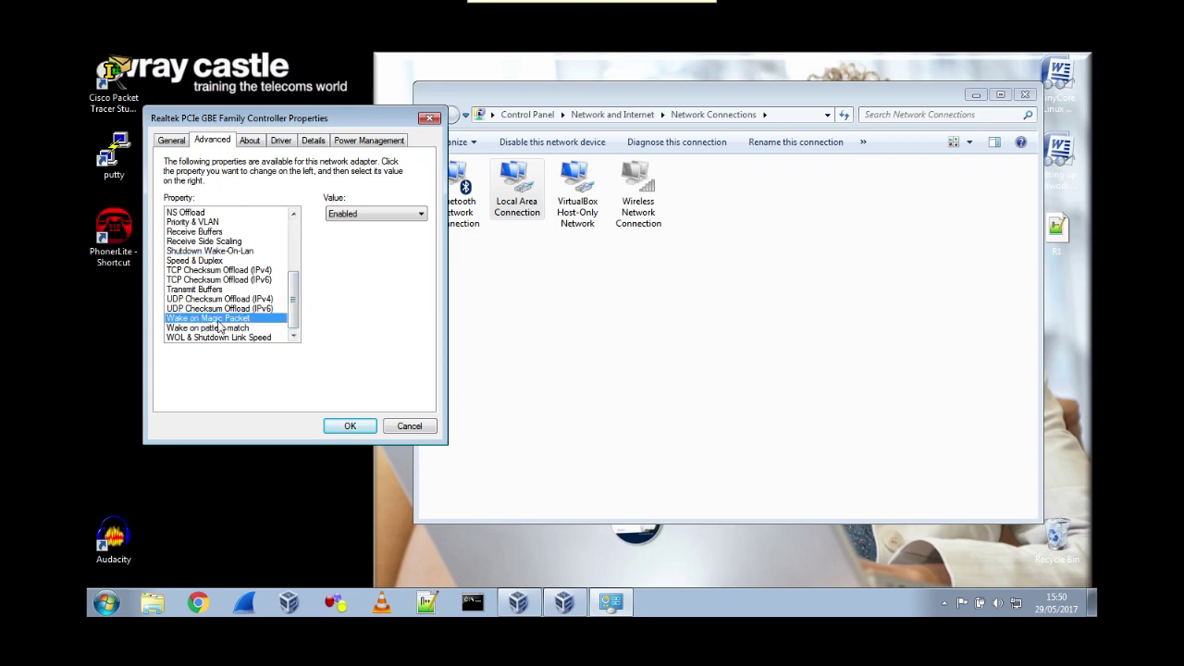
{"action": "left_click", "coordinate": [241, 330]}
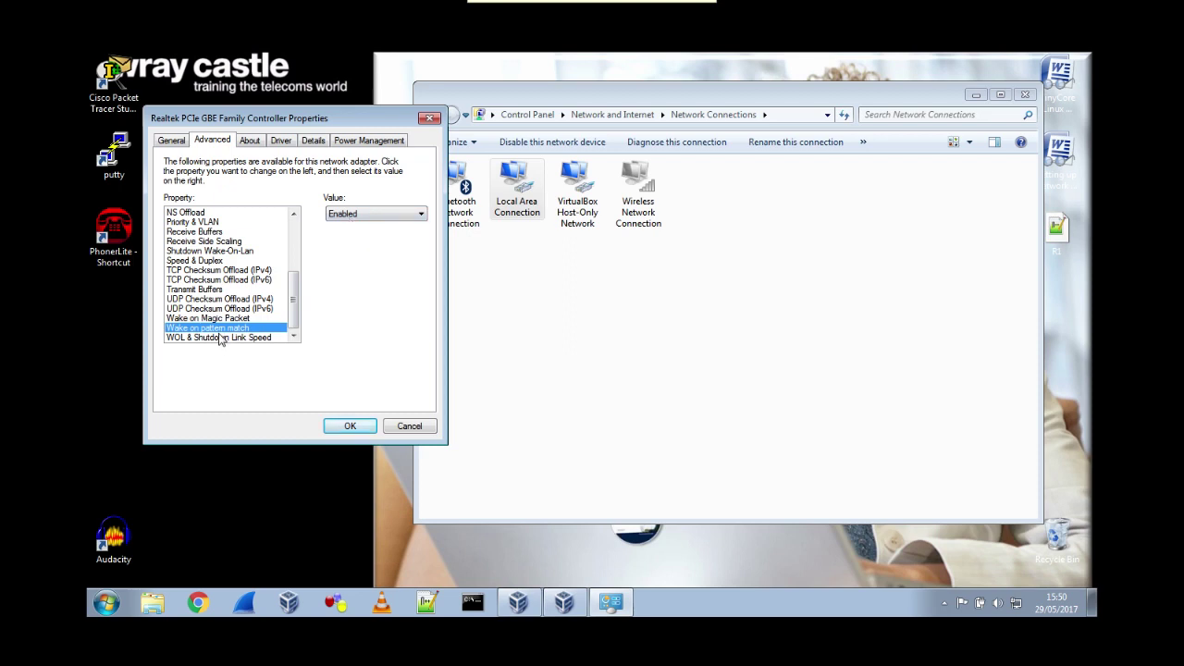
{"action": "left_click", "coordinate": [217, 338]}
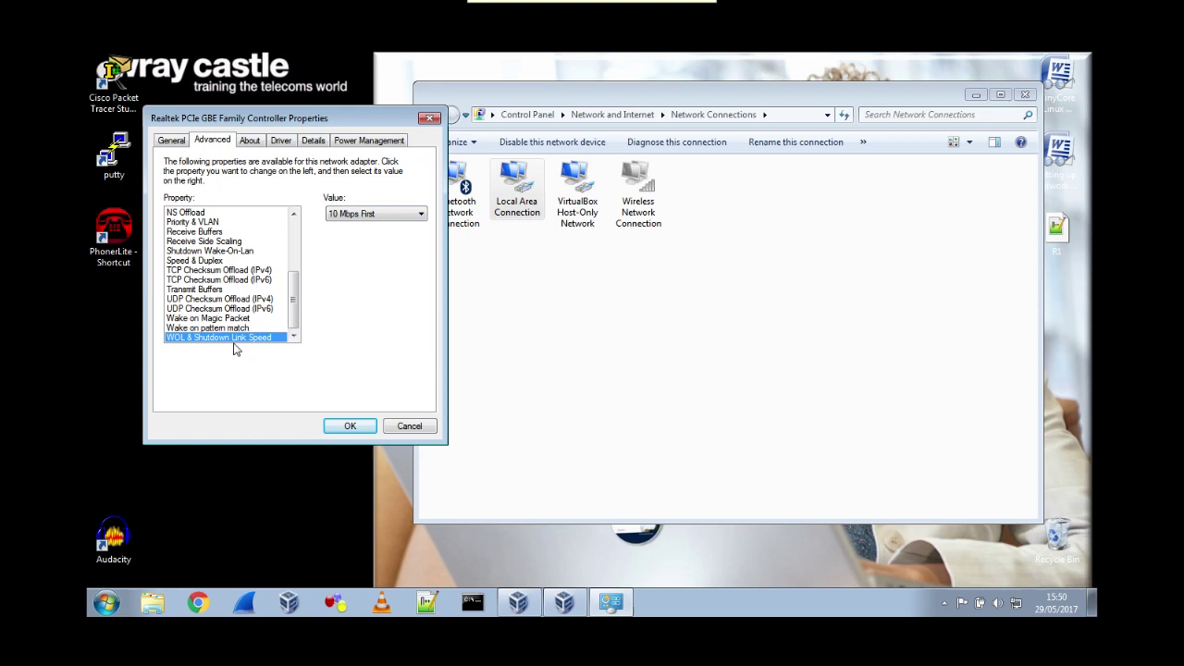
Return to the adapter's power management options, accept the adapter properties and shift the Network Connections window slightly.
{"action": "left_click", "coordinate": [380, 143]}
{"action": "left_click", "coordinate": [358, 426]}
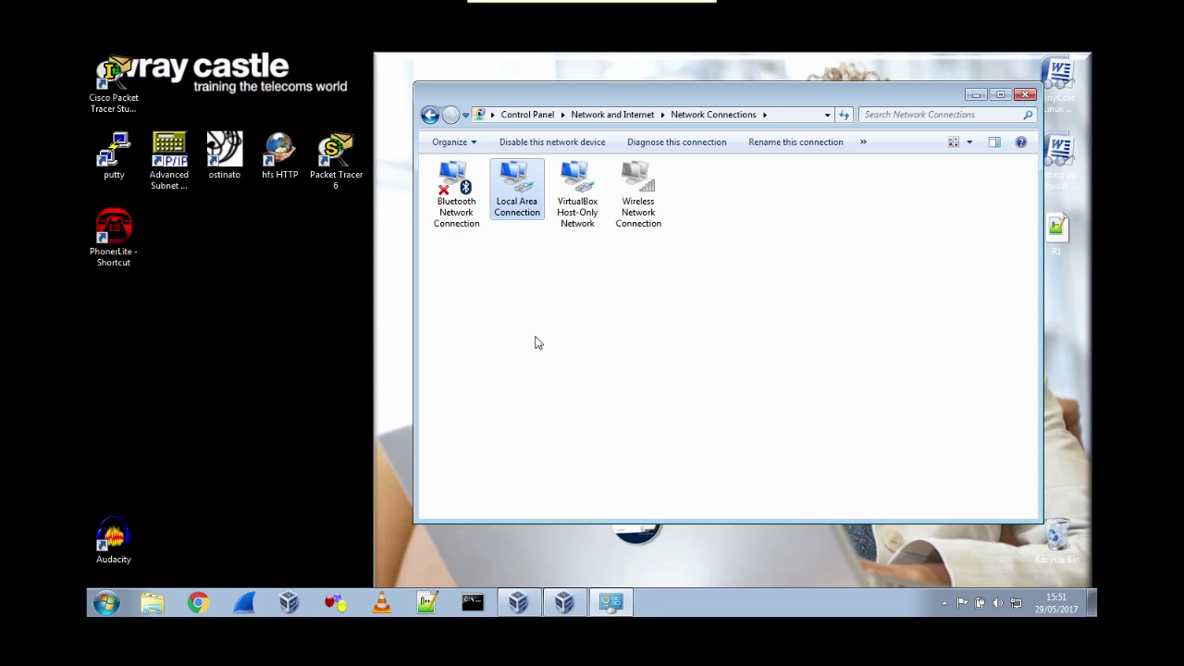
{"action": "left_click_drag", "start_coordinate": [577, 102], "coordinate": [544, 108]}
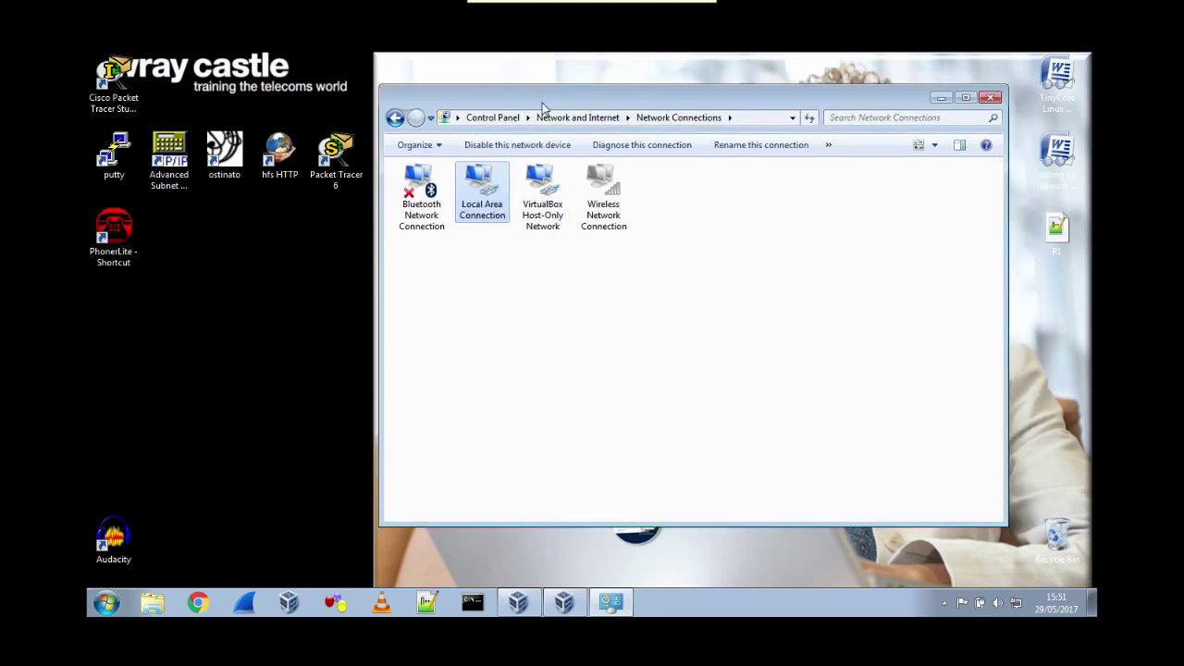